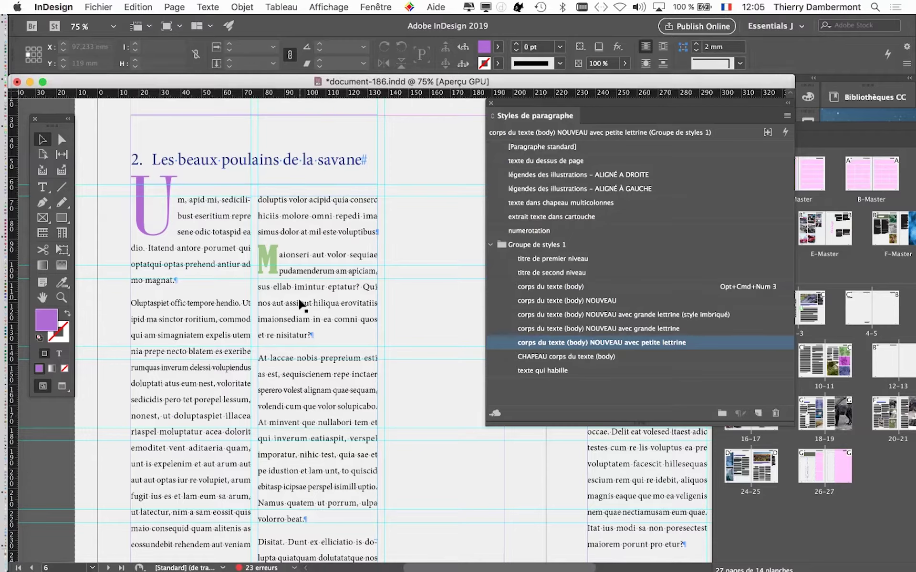
# - Show the page 6 spread in Preview mode, hiding guides, frame edges and hidden characters
pyautogui.scroll(-2, 300, 303)
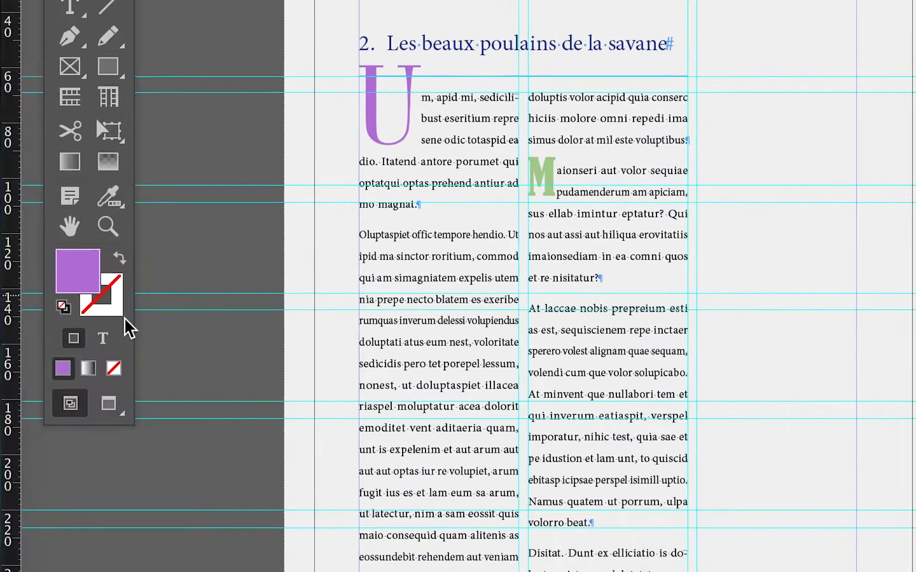
pyautogui.click(119, 349)
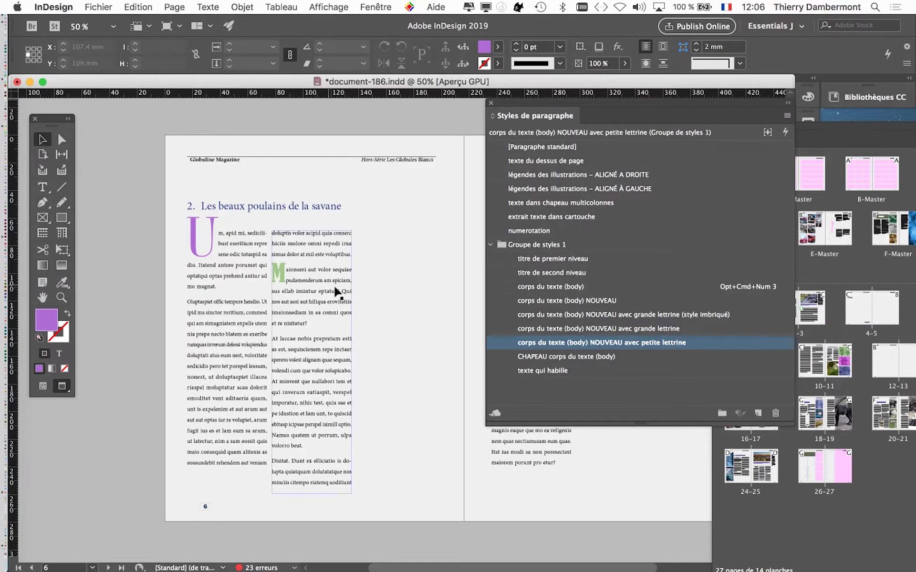
# - Pan to page 7 and place the text cursor in the purple O drop-cap paragraph
pyautogui.moveTo(419, 299)
pyautogui.mouseDown()
pyautogui.moveTo(226, 265)
pyautogui.moveTo(180, 305)
pyautogui.mouseUp()
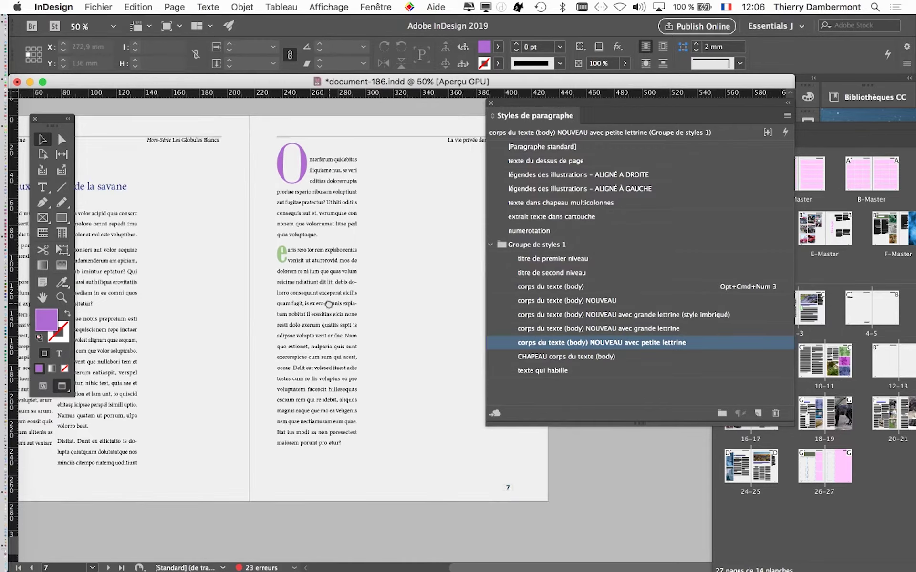
pyautogui.click(301, 236)
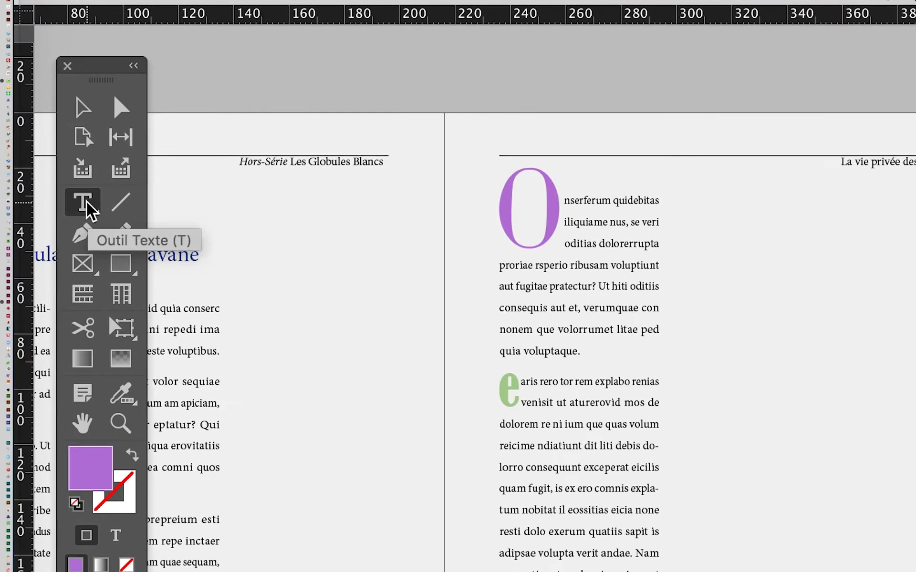
pyautogui.click(86, 228)
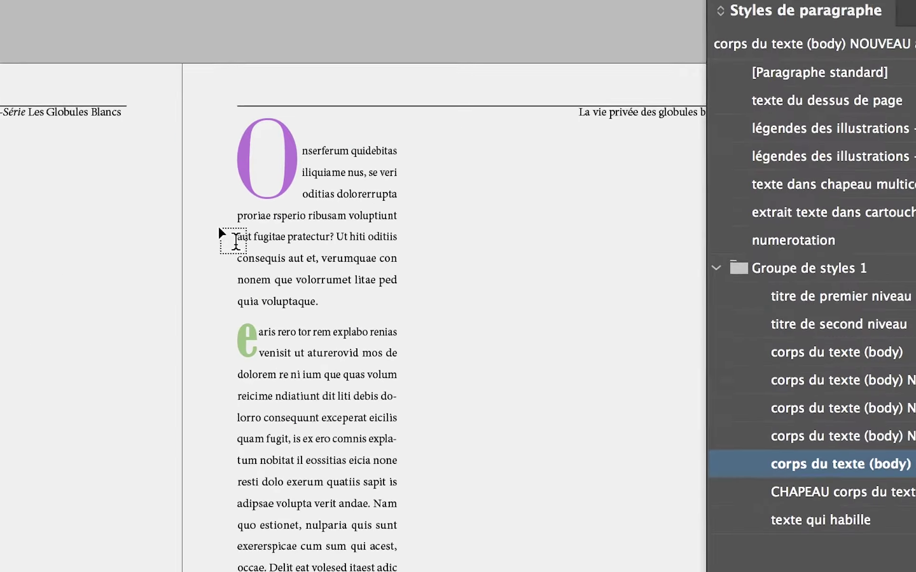
pyautogui.click(259, 226)
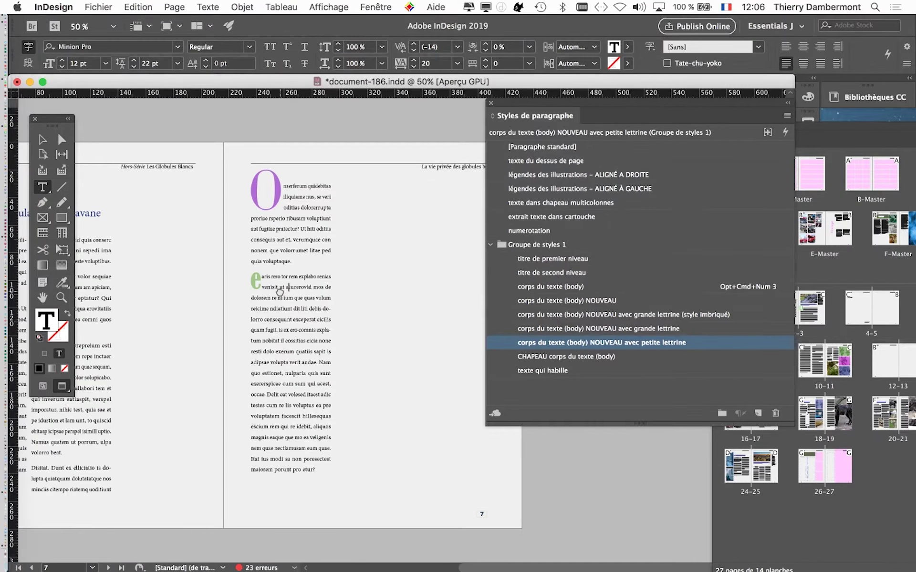
pyautogui.hscroll(-3, 348, 286)
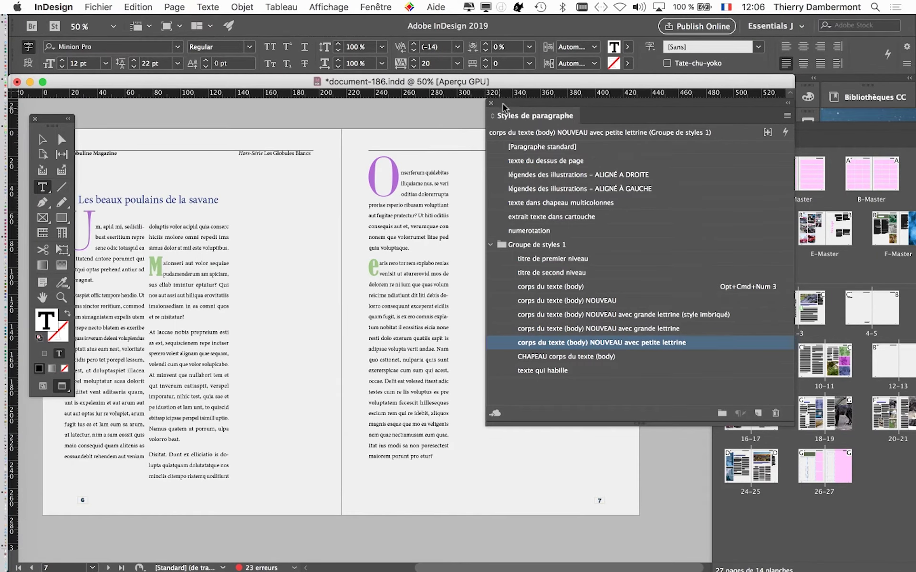
# - Move the Paragraph Styles panel aside and scroll up to page 3's green U paragraph
pyautogui.moveTo(503, 106); pyautogui.dragTo(608, 123)
pyautogui.hscroll(-3, 334, 239)
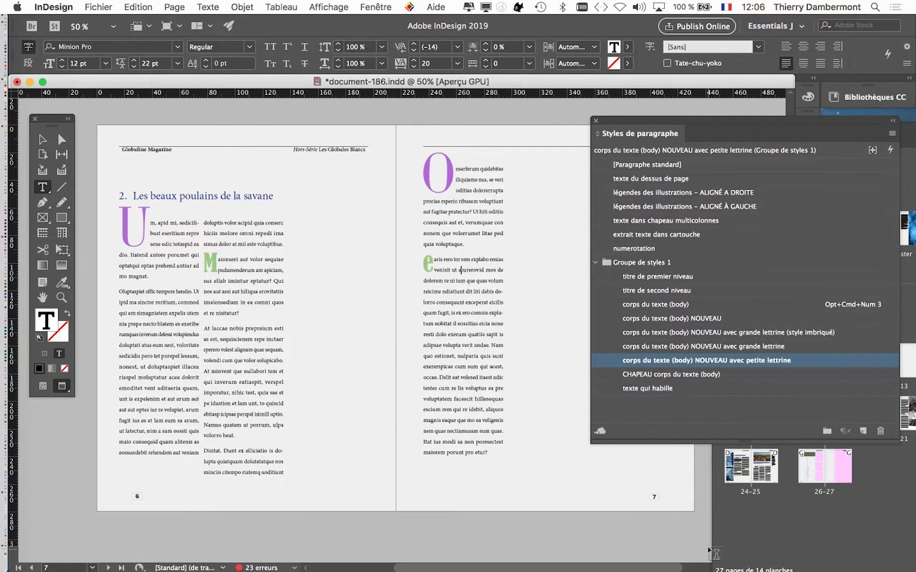
pyautogui.scroll(5, 230, 462)
pyautogui.scroll(5, 232, 464)
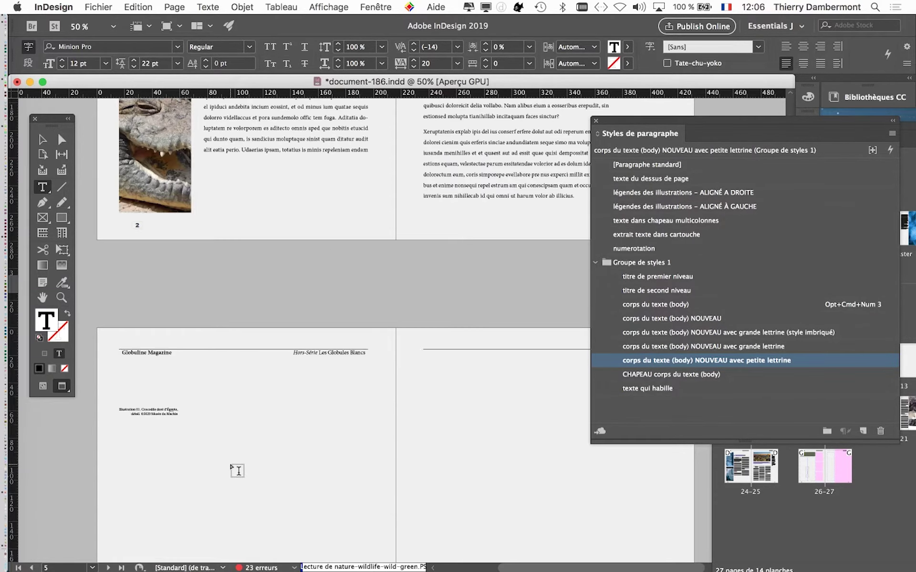
pyautogui.scroll(5, 234, 466)
pyautogui.scroll(5, 237, 469)
pyautogui.scroll(1, 237, 471)
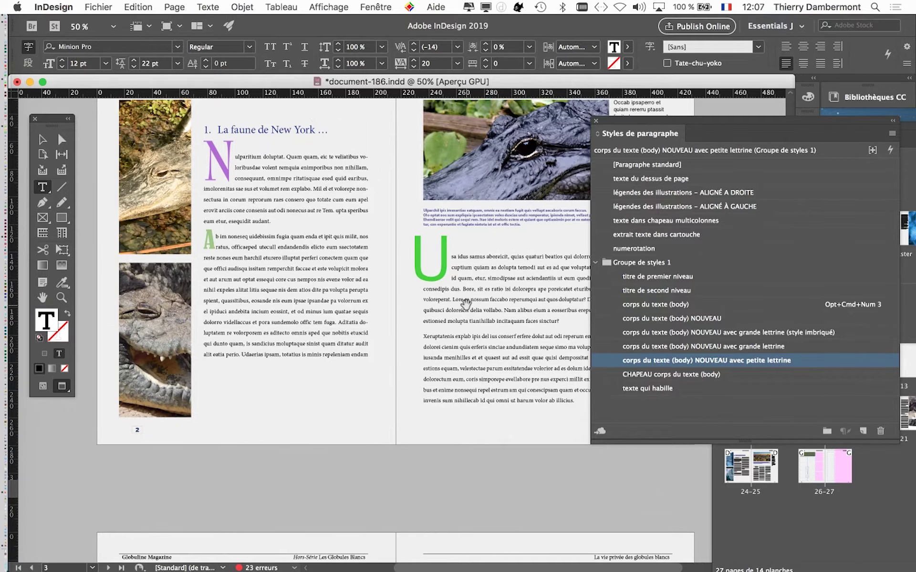
pyautogui.scroll(1, 468, 301)
pyautogui.scroll(1, 333, 291)
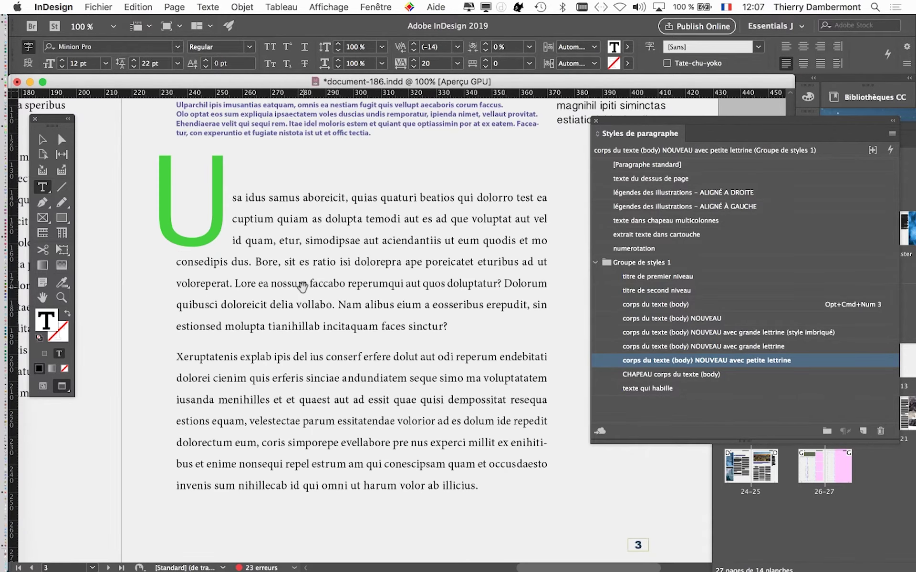
# - Place the cursor in the green U paragraph to read its nested-style large drop-cap body style
pyautogui.click(289, 200)
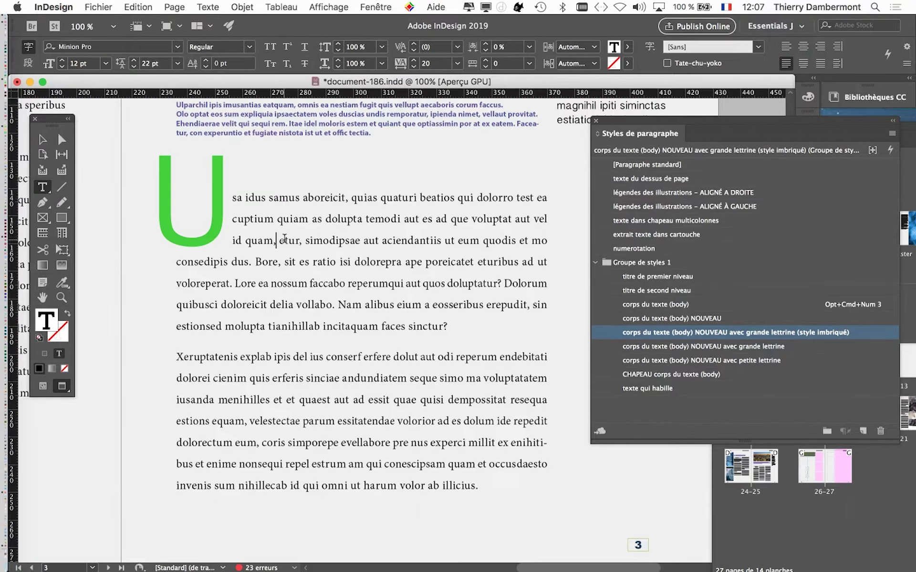
pyautogui.moveTo(617, 125); pyautogui.dragTo(402, 152)
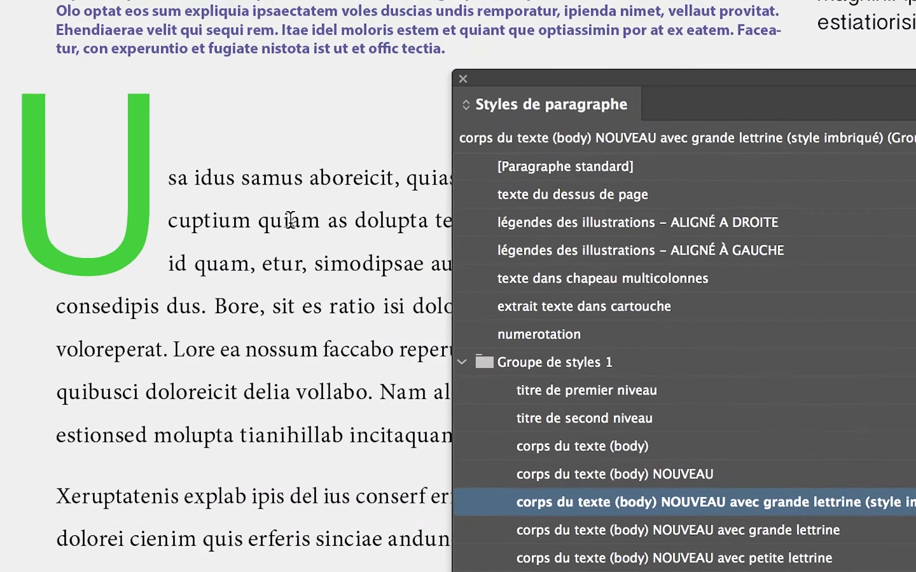
pyautogui.click(290, 221)
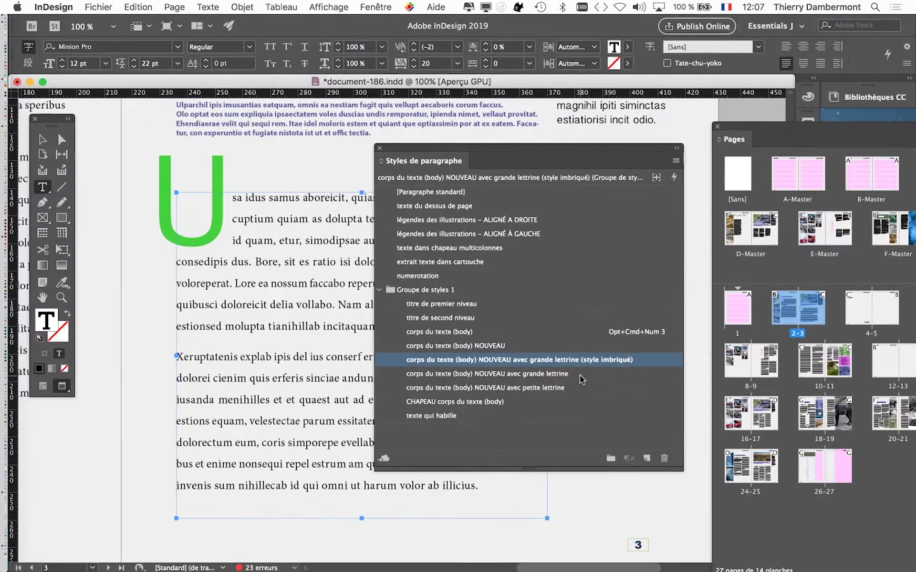
pyautogui.moveTo(440, 152); pyautogui.dragTo(594, 151)
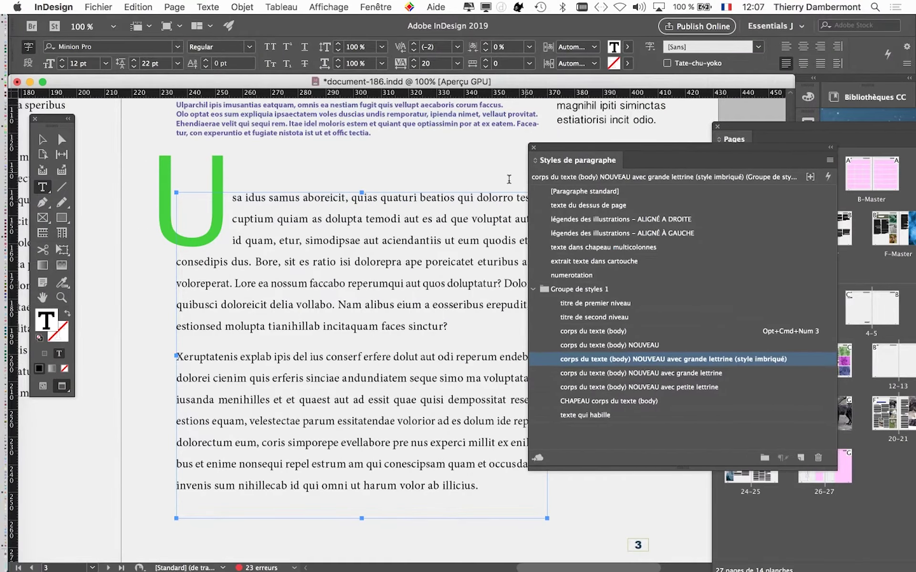
# - Open document-183-test.indd from the ID livres 26 folder in a new Finder window
pyautogui.press('super+Tab')
pyautogui.press('super+Tab')
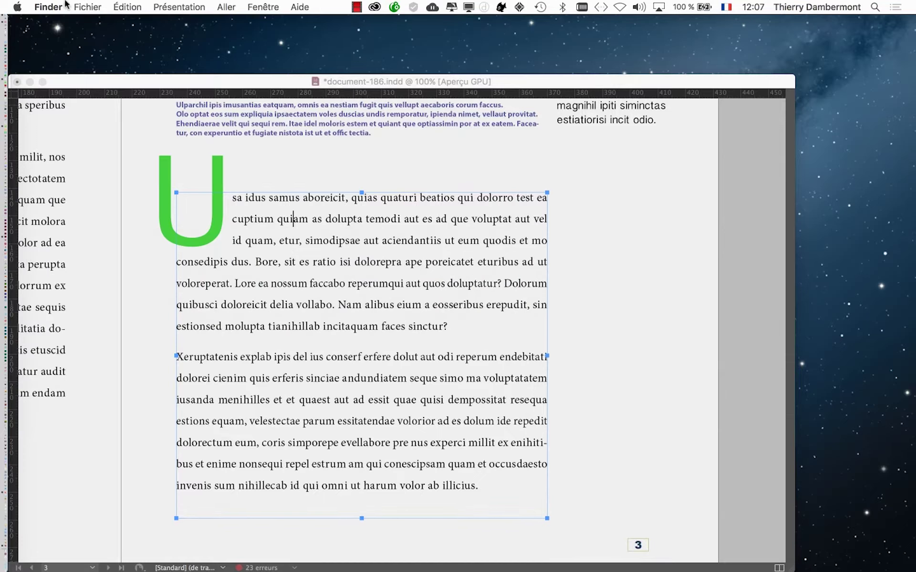
pyautogui.click(88, 6)
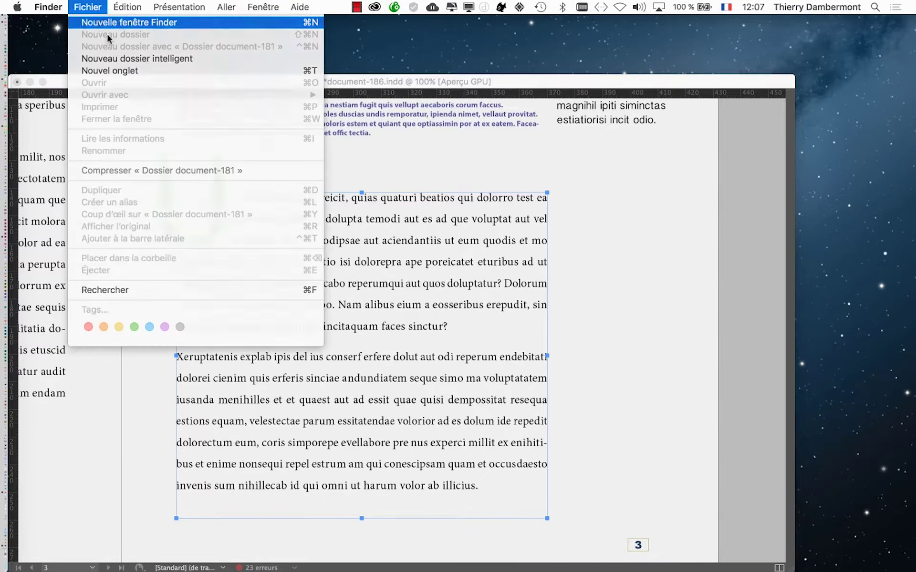
pyautogui.click(95, 22)
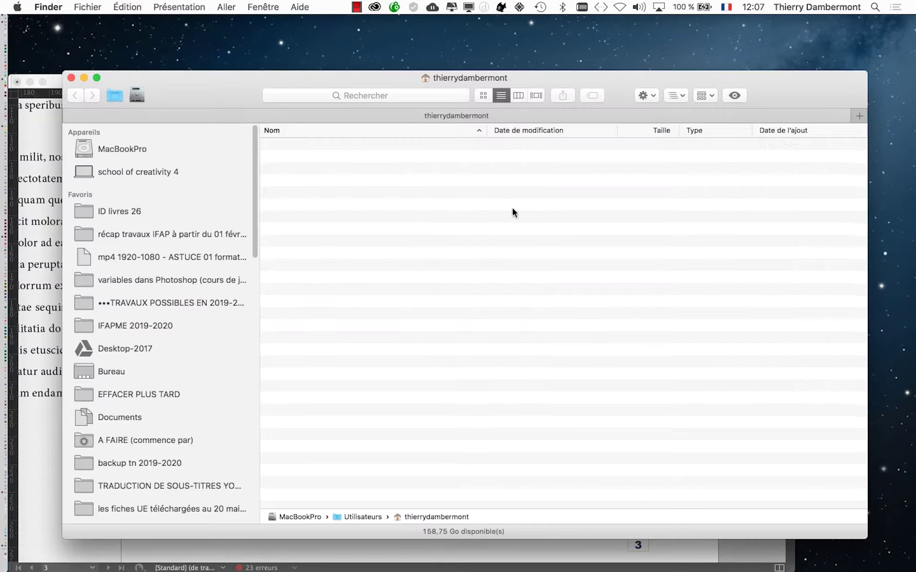
pyautogui.click(142, 212)
pyautogui.click(424, 205)
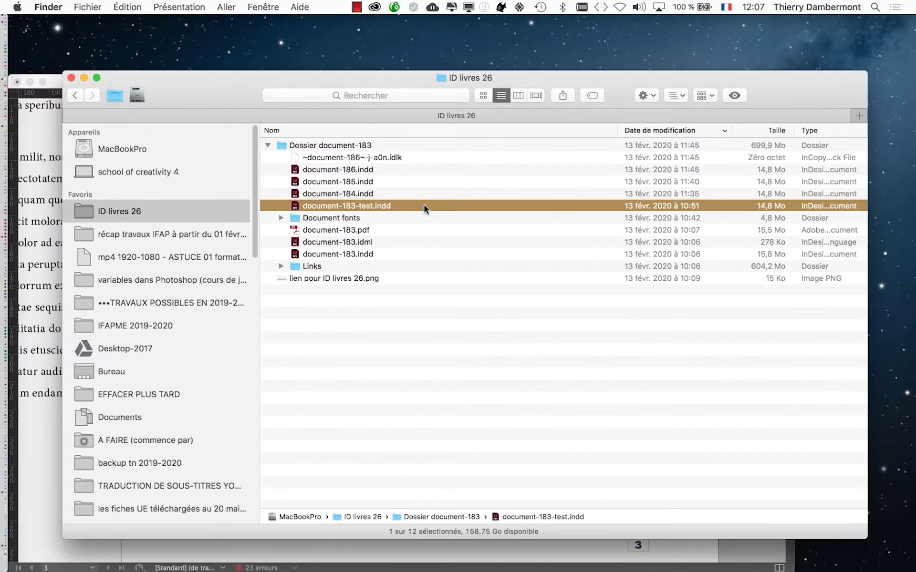
pyautogui.press('super+Tab')
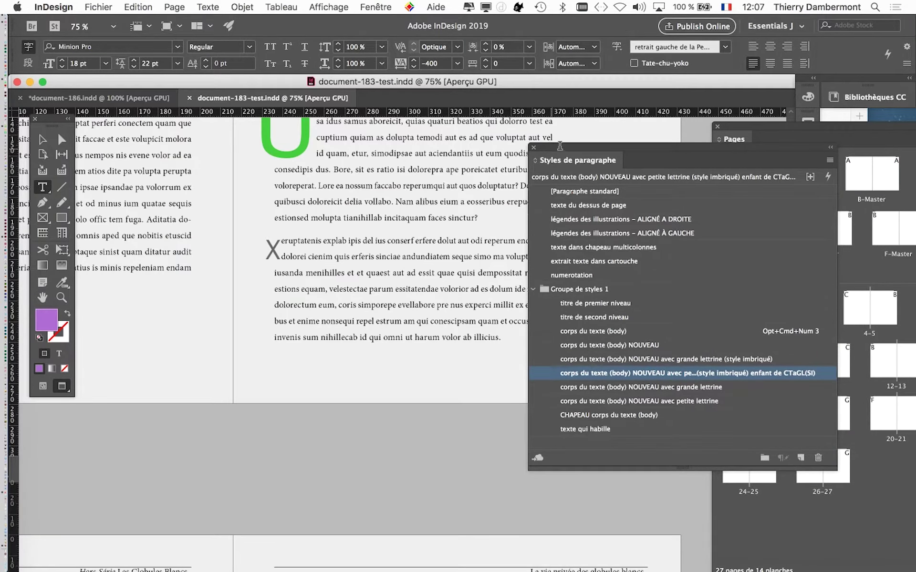
# - Scroll up in the test document, deselect everything and move the Paragraph Styles panel up-right
pyautogui.scroll(3, 381, 211)
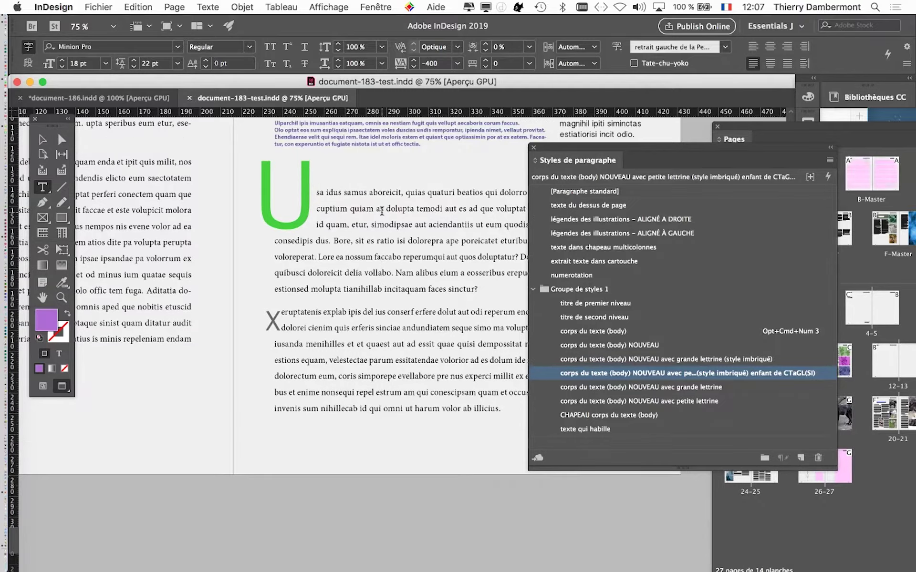
pyautogui.scroll(1, 324, 241)
pyautogui.scroll(1, 323, 241)
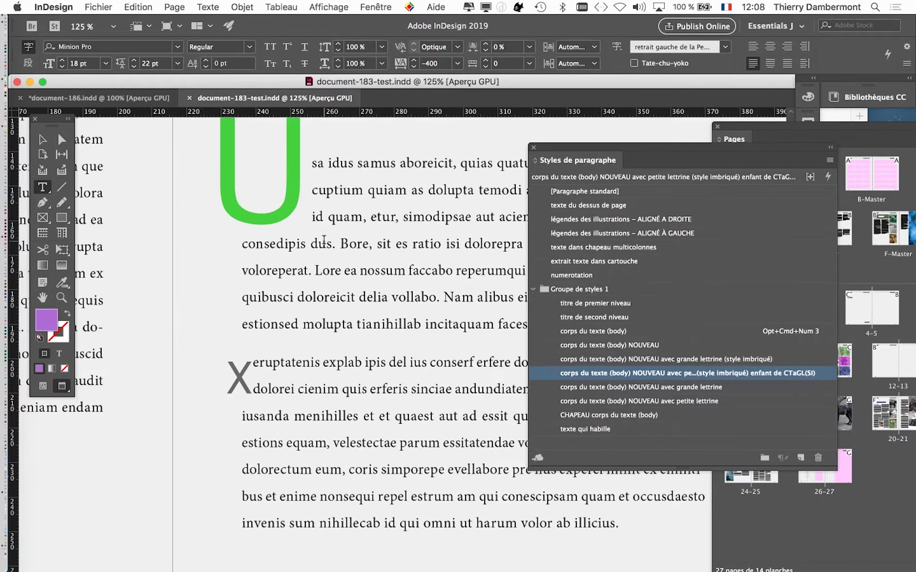
pyautogui.scroll(1, 323, 239)
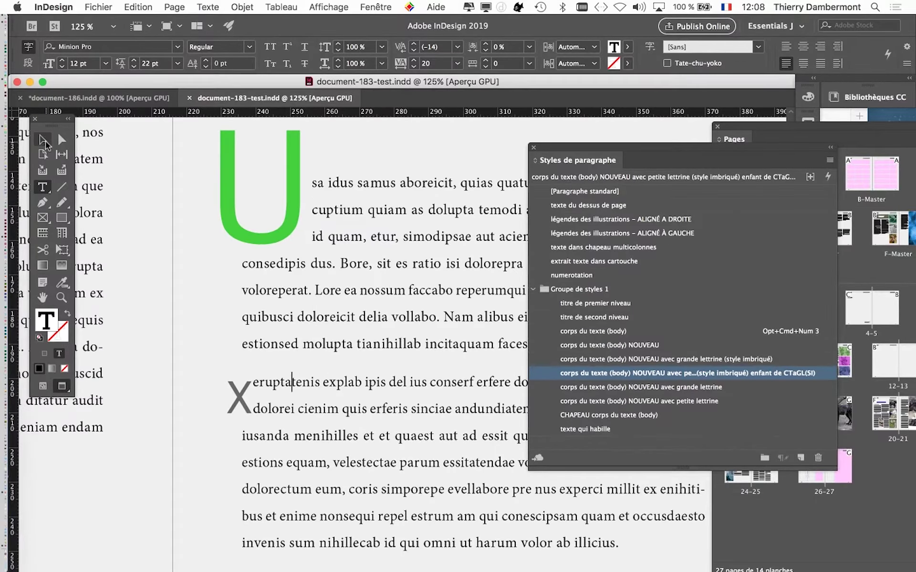
pyautogui.click(43, 139)
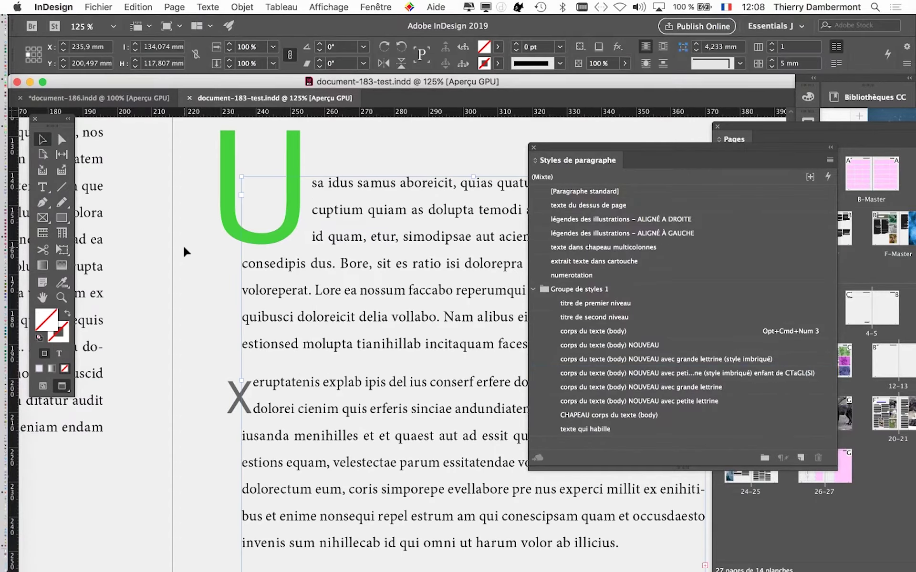
pyautogui.click(186, 252)
pyautogui.moveTo(567, 146)
pyautogui.mouseDown()
pyautogui.moveTo(631, 112)
pyautogui.moveTo(613, 84)
pyautogui.mouseUp()
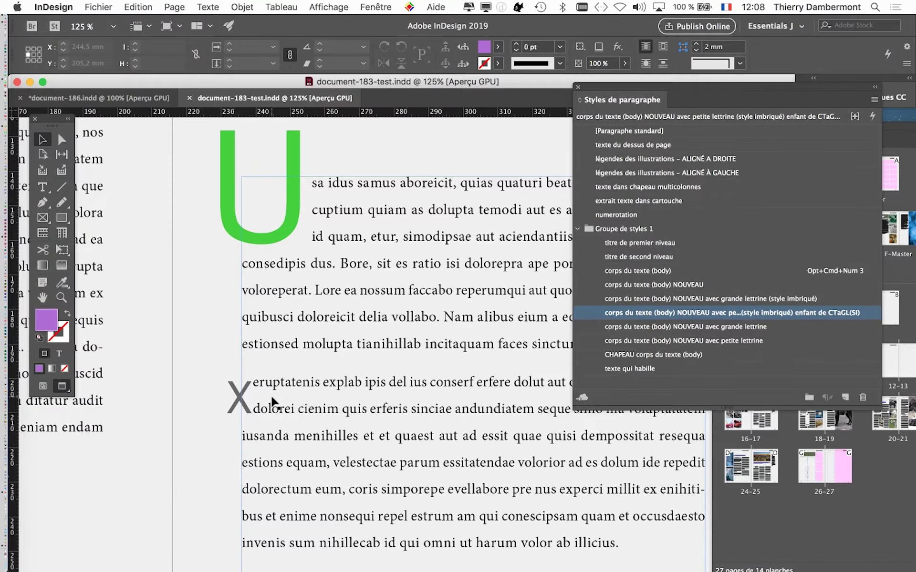
# - Show an enlarged Character Styles panel and select 'Petite lettrine (style imbriqué) enfant de GL (SI)'
pyautogui.click(207, 6)
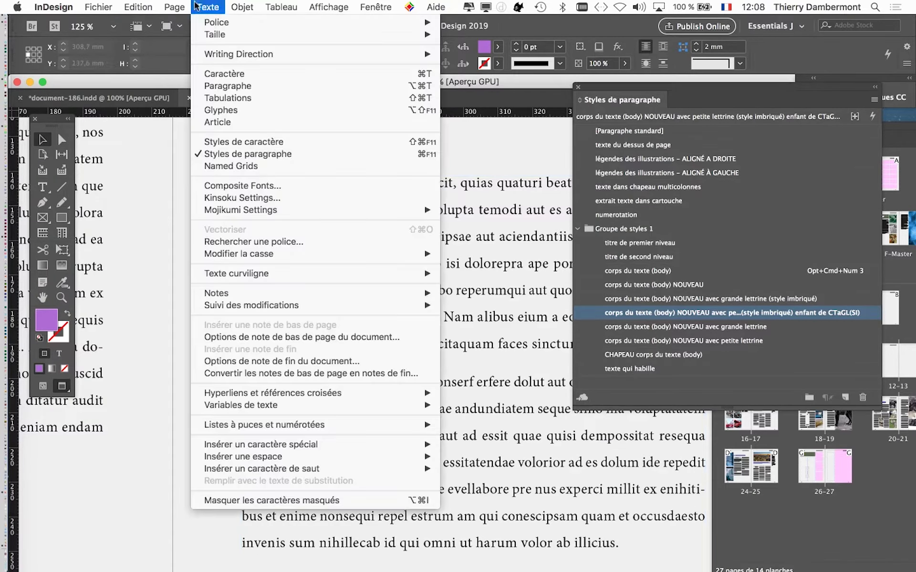
pyautogui.click(276, 145)
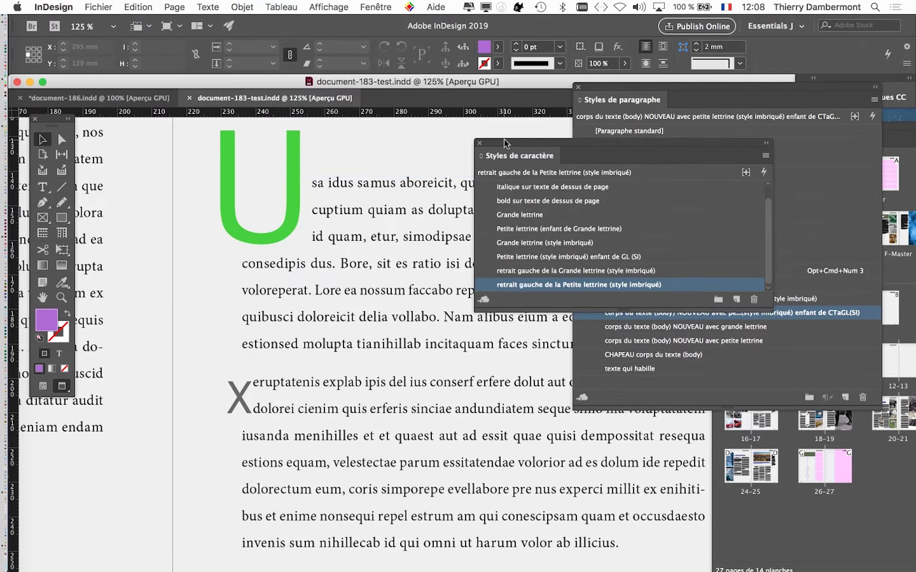
pyautogui.moveTo(329, 139); pyautogui.dragTo(137, 93)
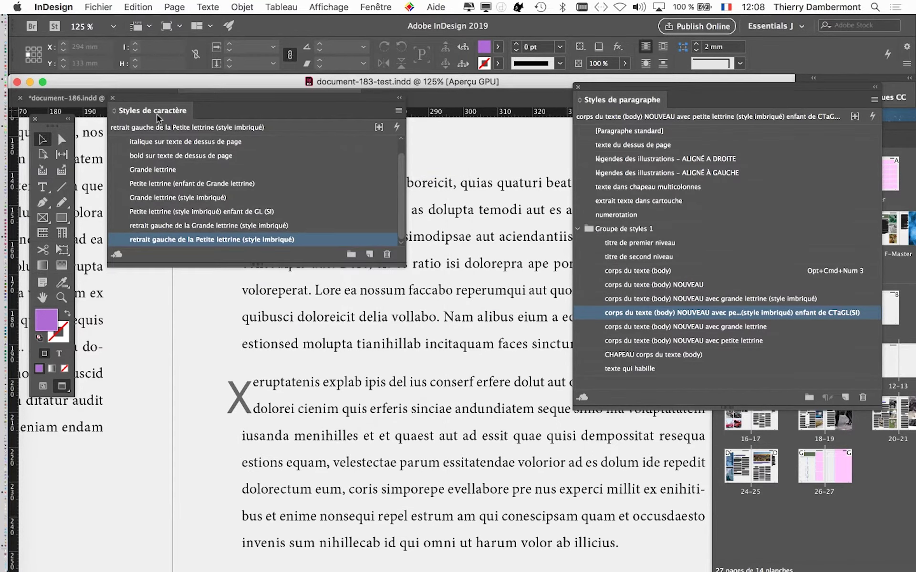
pyautogui.moveTo(401, 262); pyautogui.dragTo(356, 318)
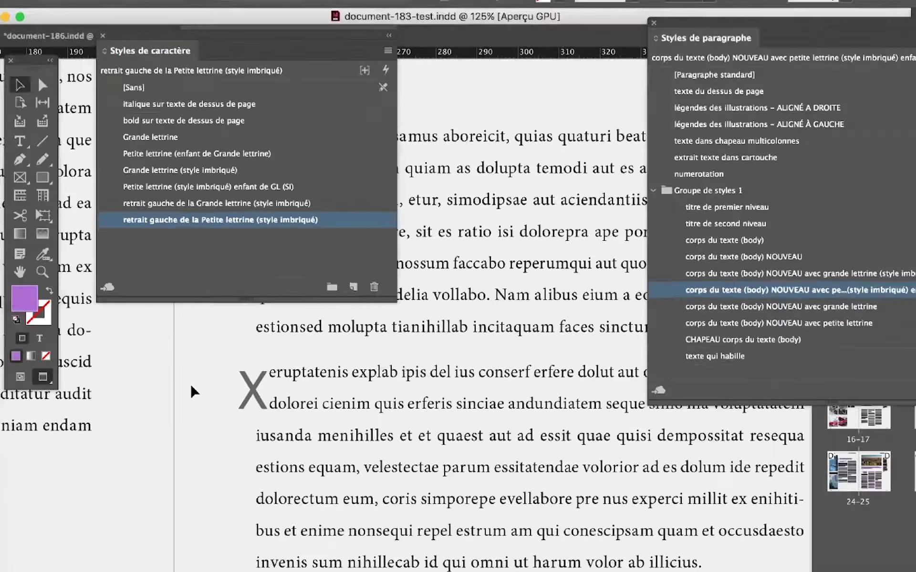
pyautogui.scroll(-3, 187, 399)
pyautogui.scroll(-5, 262, 436)
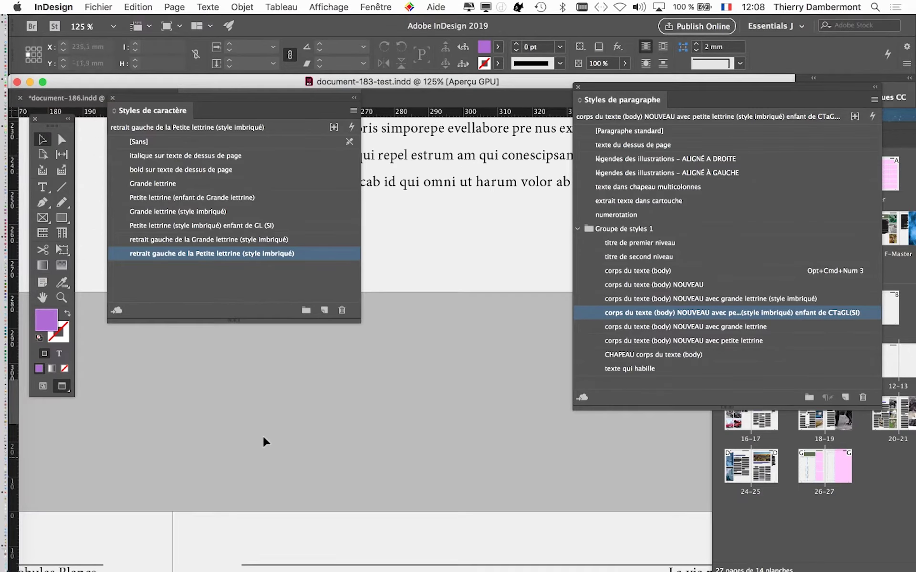
pyautogui.scroll(10, 265, 430)
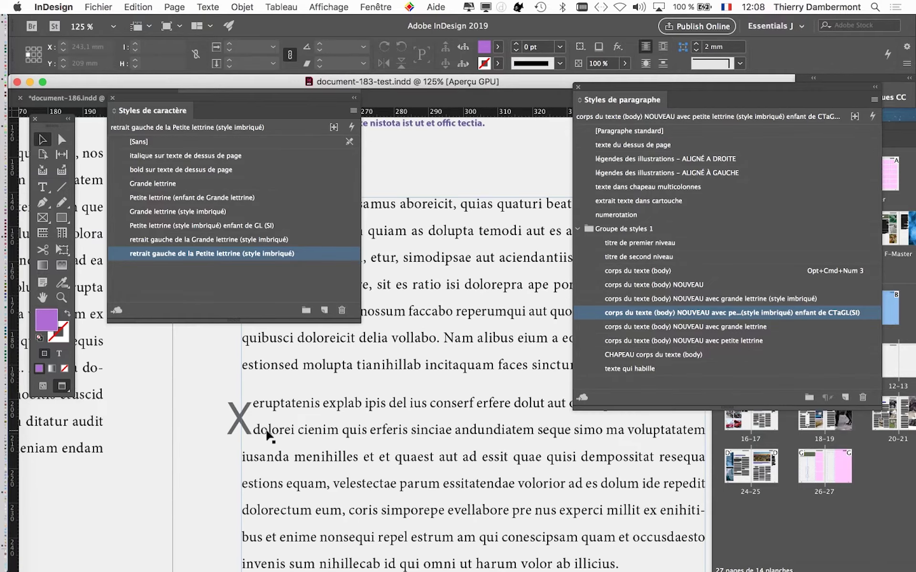
pyautogui.moveTo(214, 96); pyautogui.dragTo(532, 65)
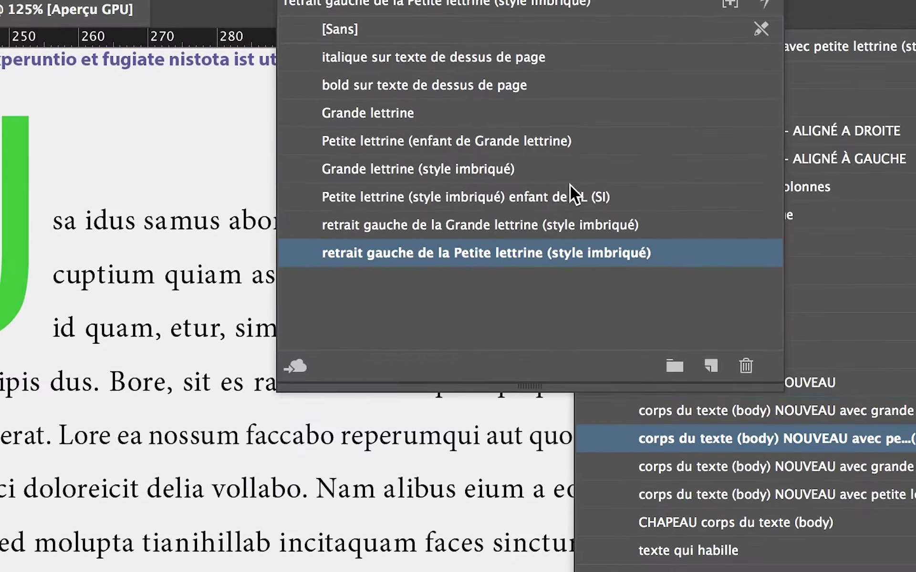
pyautogui.click(542, 186)
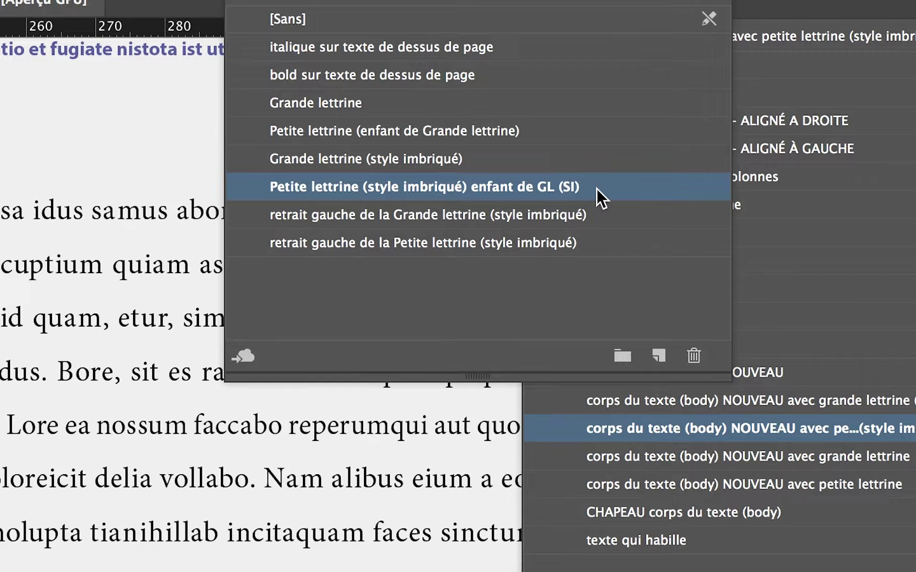
# - Set the small drop-cap character style's font to Arial Black at 11 pt
pyautogui.doubleClick(596, 188)
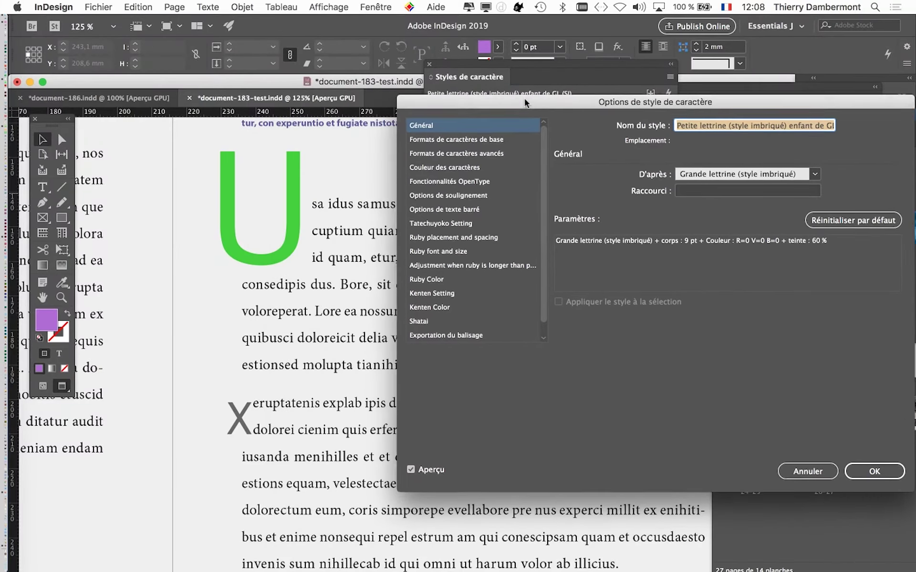
pyautogui.click(488, 138)
pyautogui.click(702, 180)
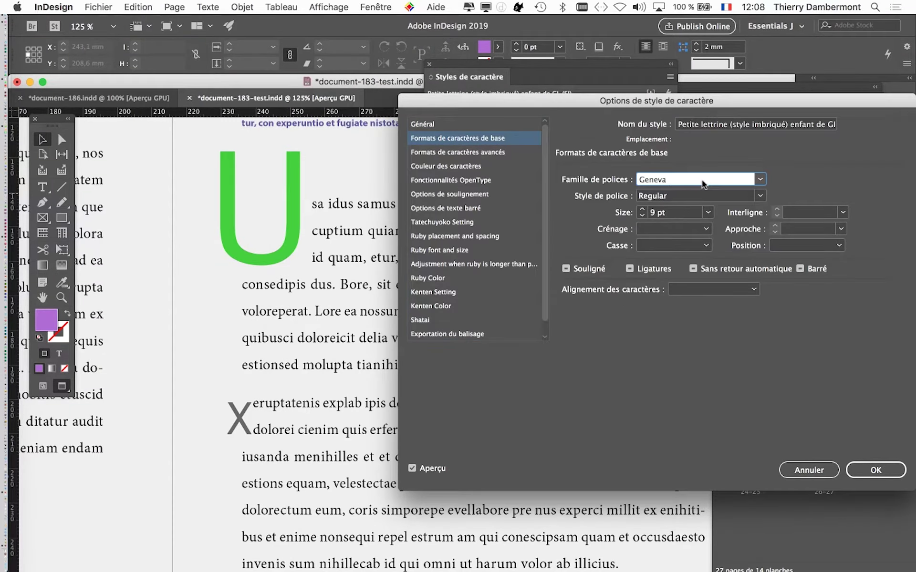
pyautogui.write('ap')
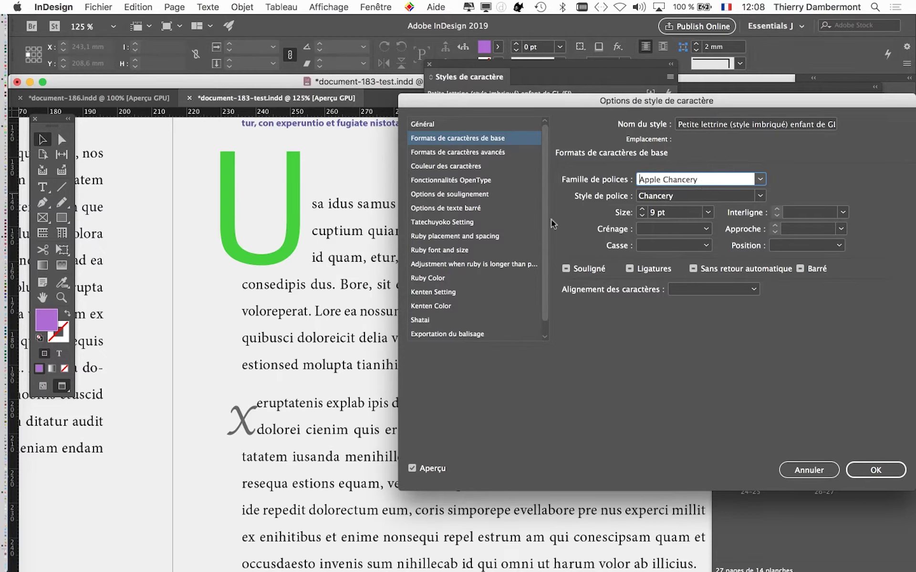
pyautogui.write('rial')
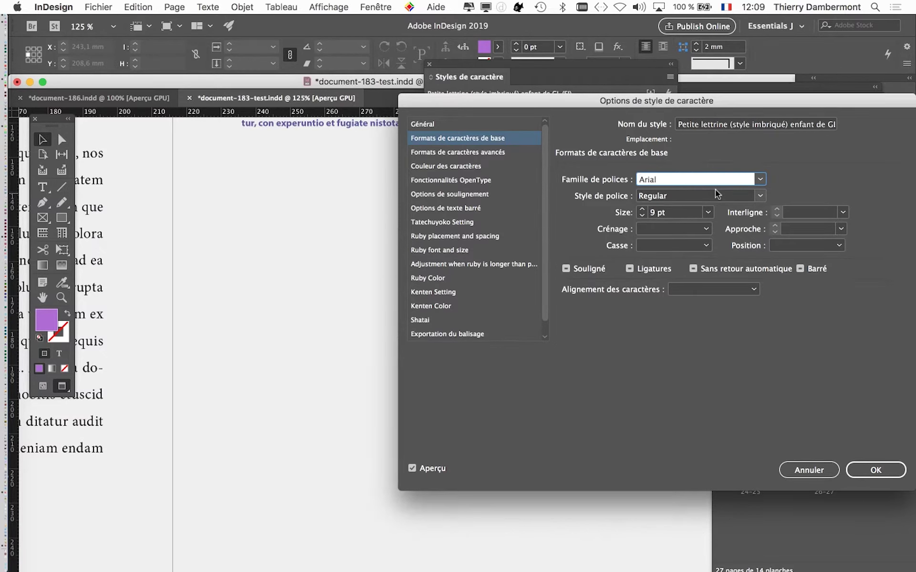
pyautogui.press('Down')
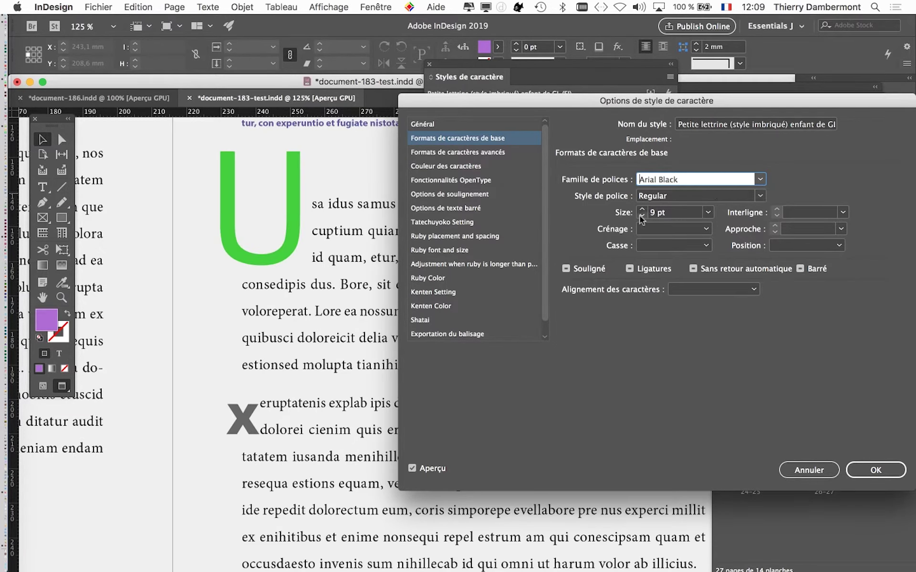
pyautogui.click(642, 210)
pyautogui.click(642, 210)
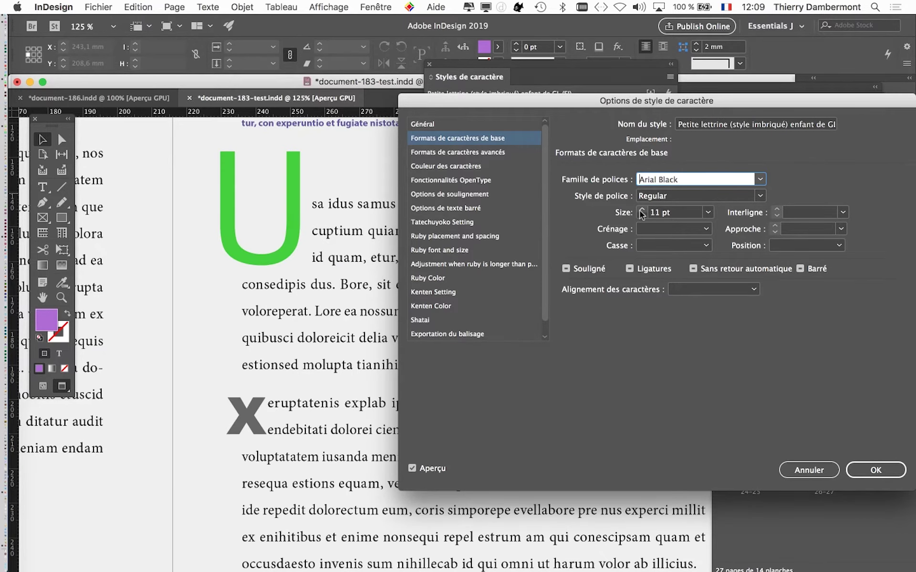
pyautogui.click(876, 469)
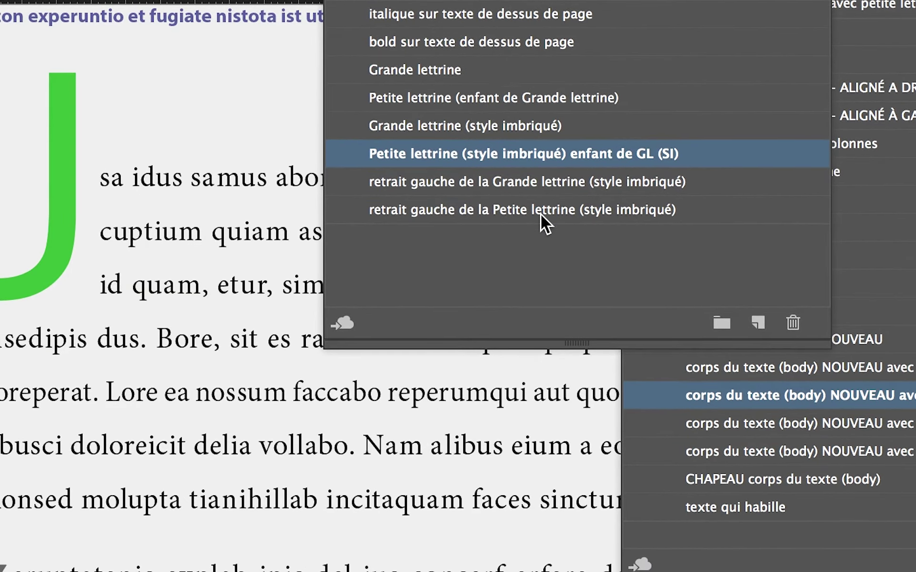
# - Set the small drop cap's left-indent character style tracking (Approche) to -450
pyautogui.click(539, 213)
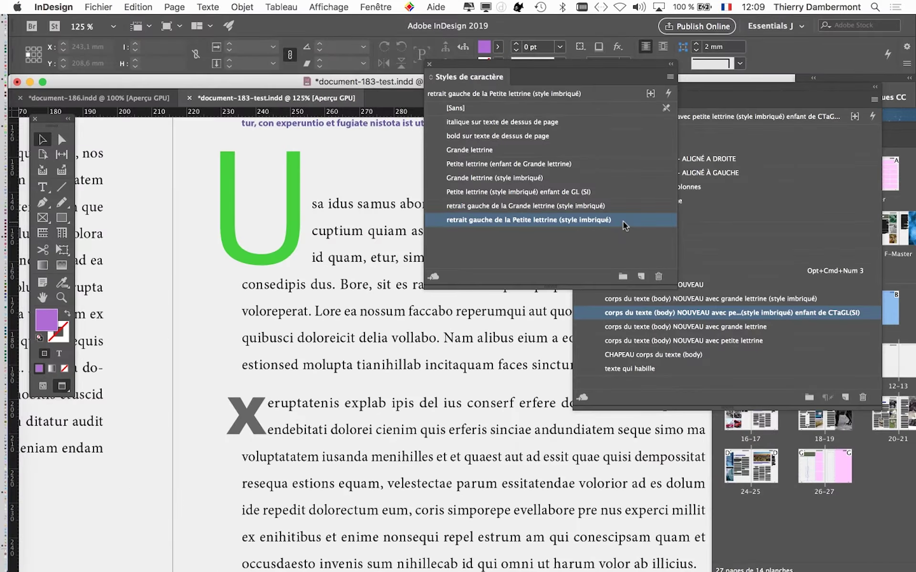
pyautogui.click(602, 214)
pyautogui.click(487, 140)
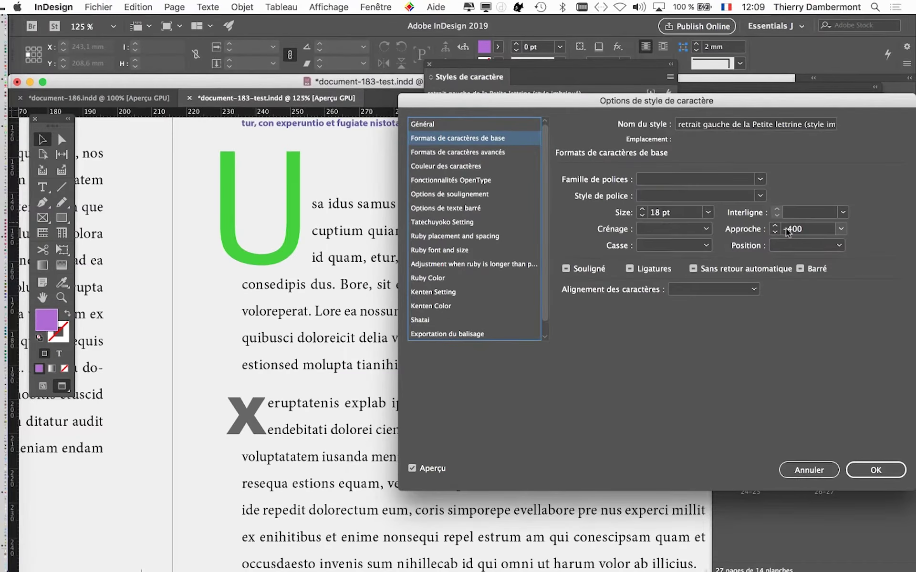
pyautogui.click(773, 234)
pyautogui.click(773, 233)
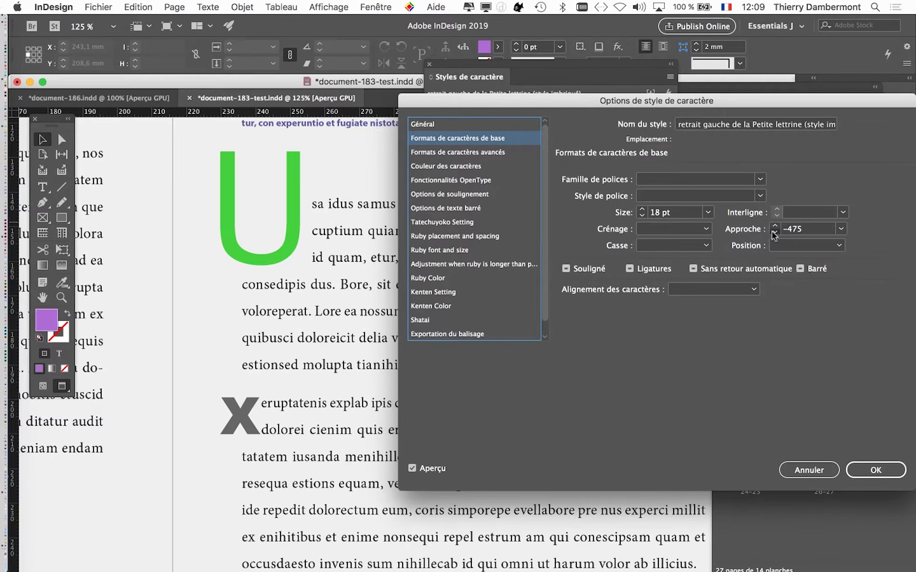
pyautogui.click(773, 233)
pyautogui.click(775, 226)
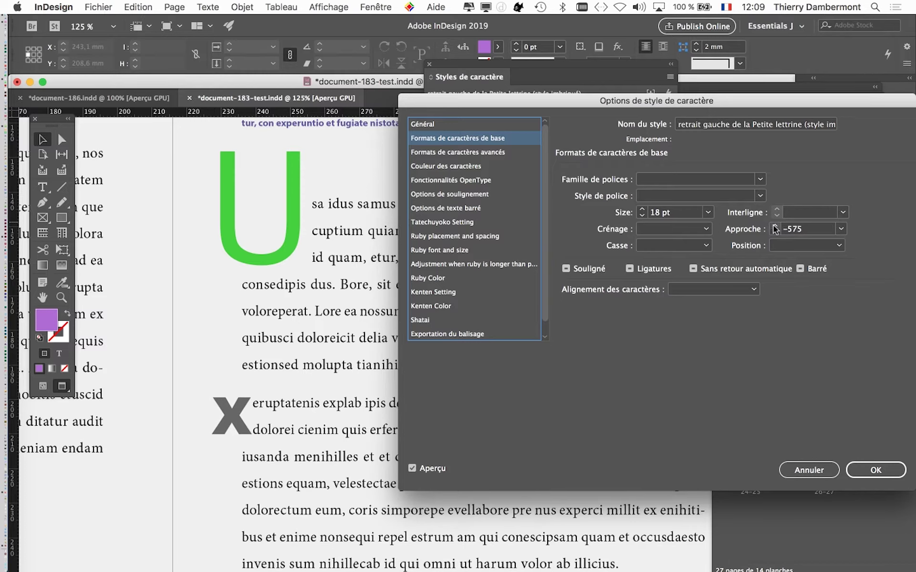
pyautogui.click(775, 226)
pyautogui.click(774, 233)
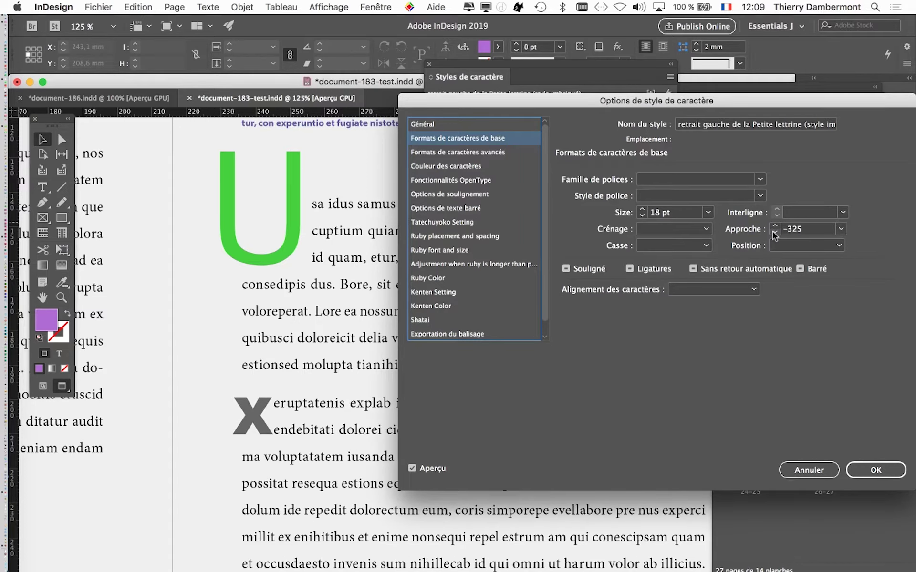
pyautogui.click(775, 232)
pyautogui.click(775, 233)
pyautogui.click(775, 233)
pyautogui.click(775, 232)
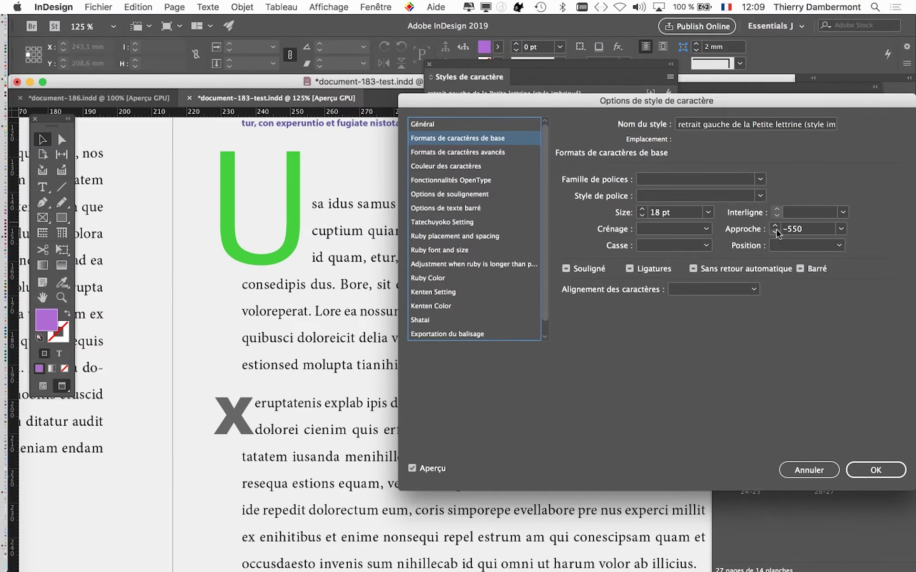
pyautogui.click(775, 227)
pyautogui.click(775, 227)
pyautogui.click(881, 470)
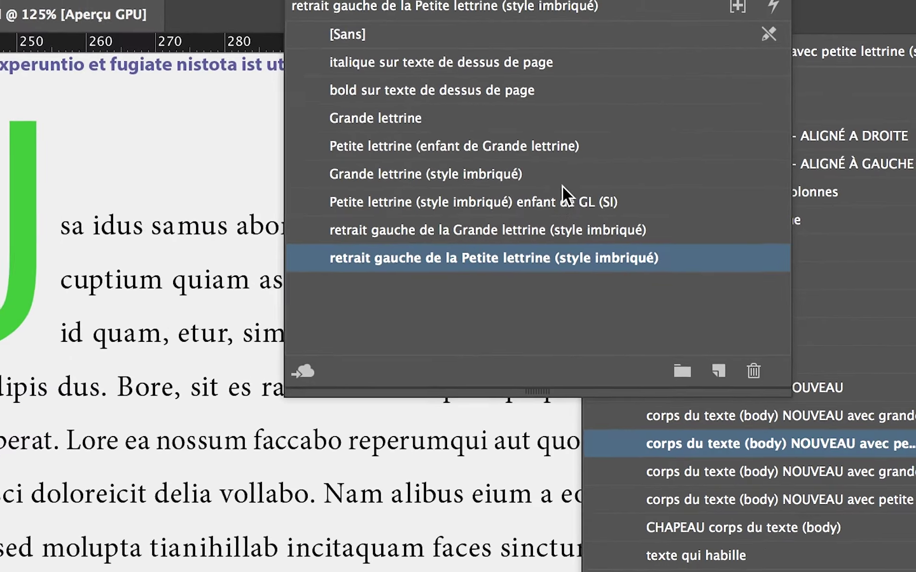
# - Colour the Grande lettrine (style imbriqué) character style orange
pyautogui.doubleClick(561, 181)
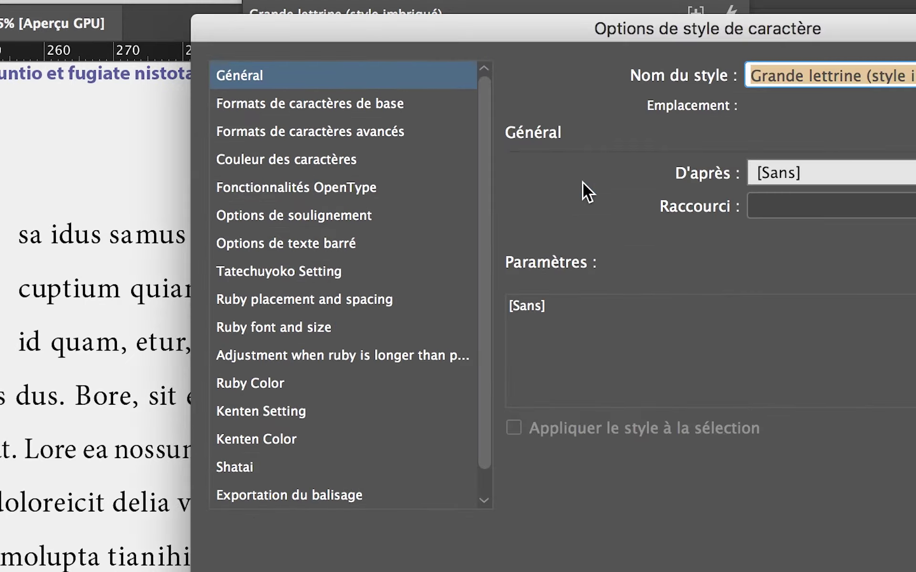
pyautogui.click(505, 166)
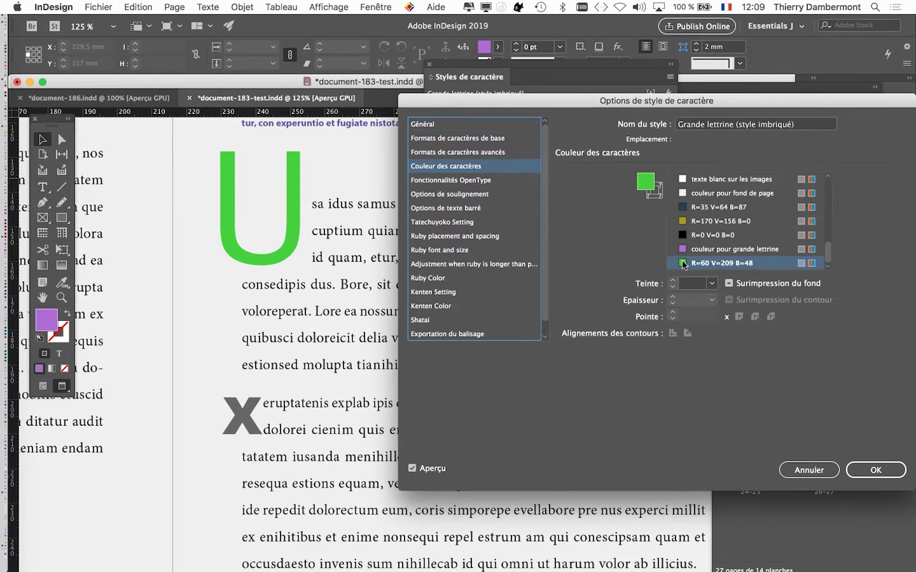
pyautogui.click(728, 224)
pyautogui.click(727, 236)
pyautogui.scroll(3, 728, 239)
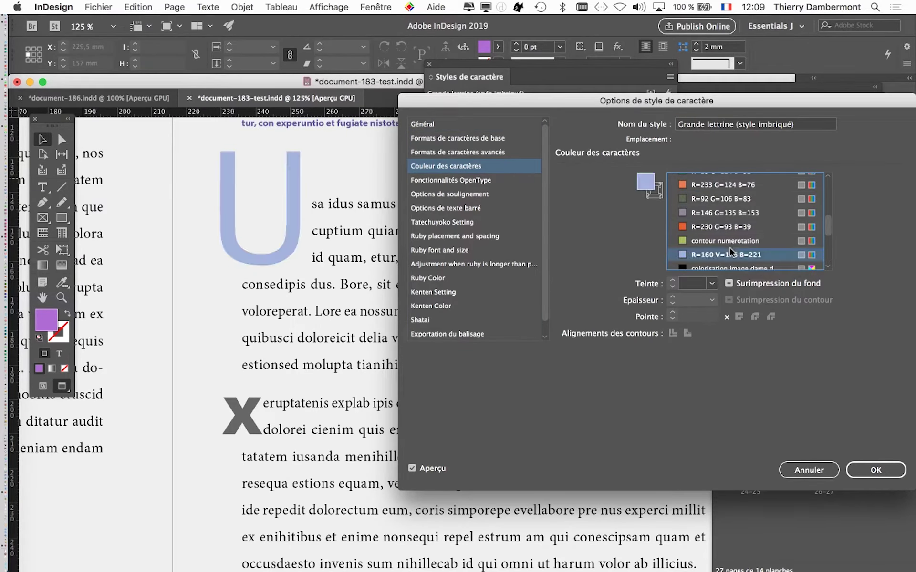
pyautogui.click(713, 201)
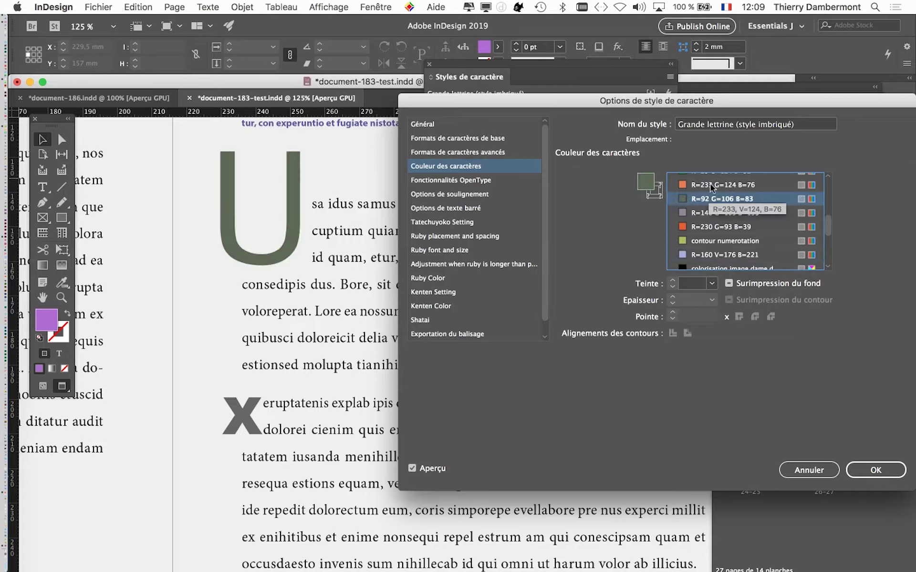
pyautogui.click(710, 185)
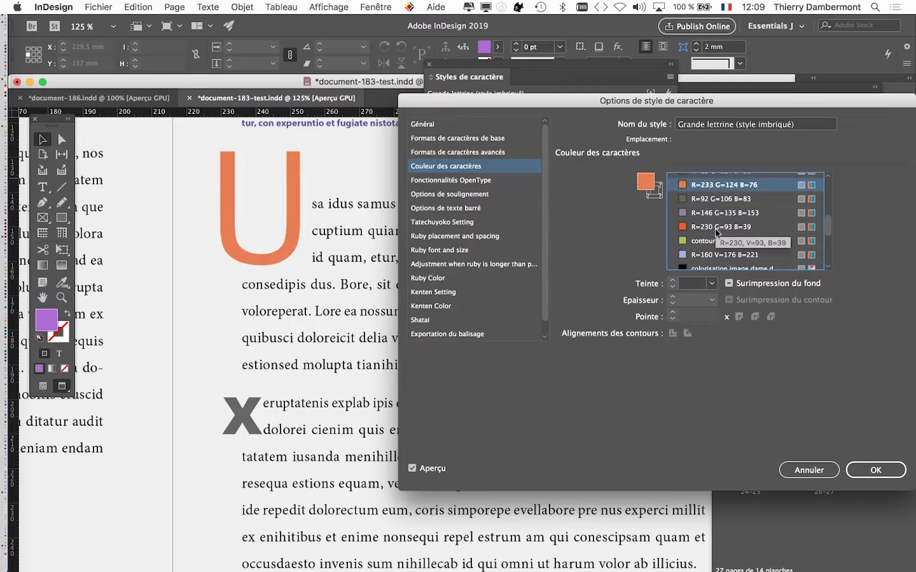
# - Set the large drop-cap style's font family to Arial Black and save it
pyautogui.click(448, 139)
pyautogui.doubleClick(696, 181)
pyautogui.write('Bernard MT Condensed')
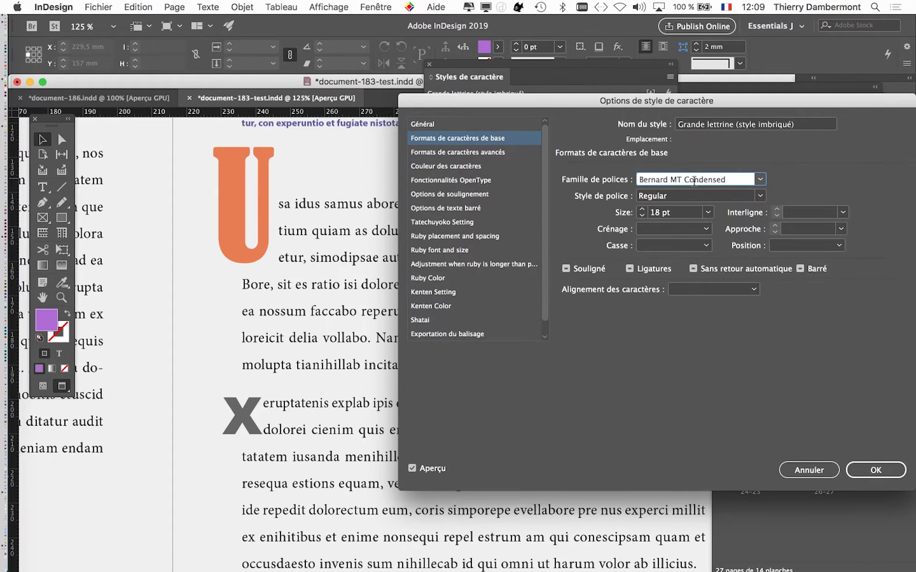
pyautogui.write('Mona Lisa Solid ITC TT')
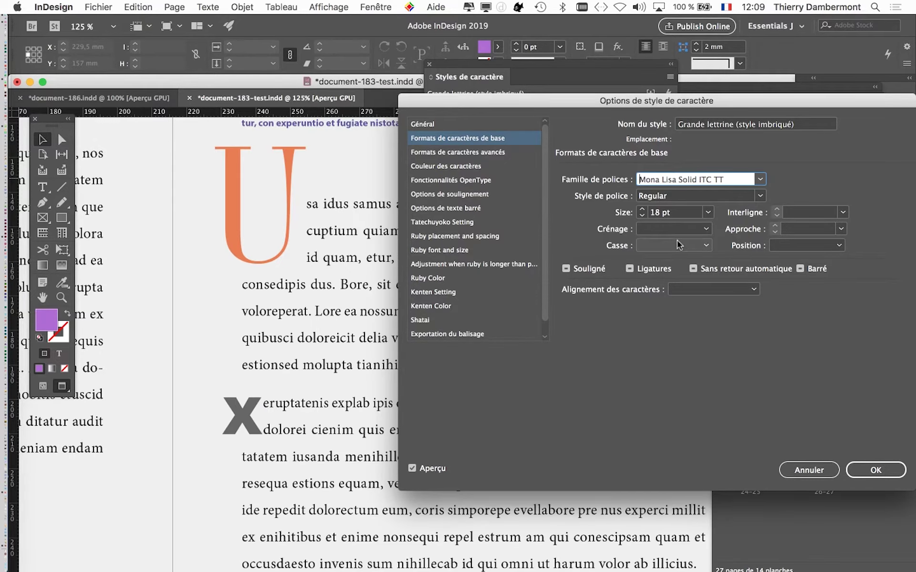
pyautogui.write('Arial Black')
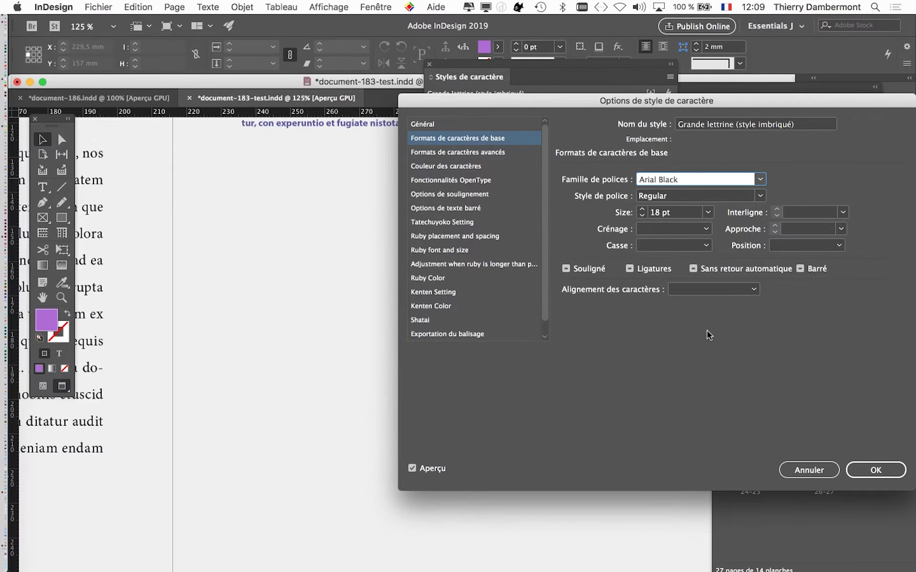
pyautogui.press('Down')
pyautogui.press('Up')
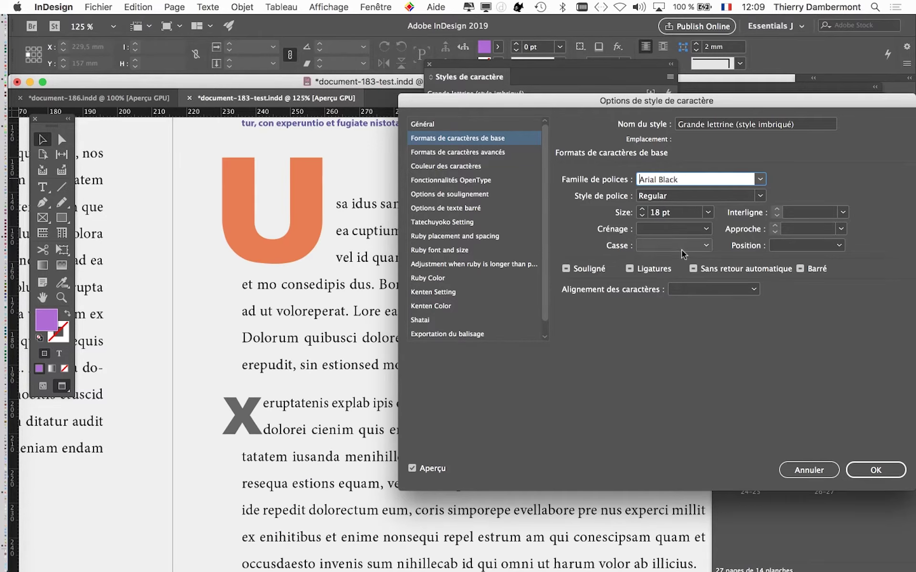
pyautogui.click(868, 463)
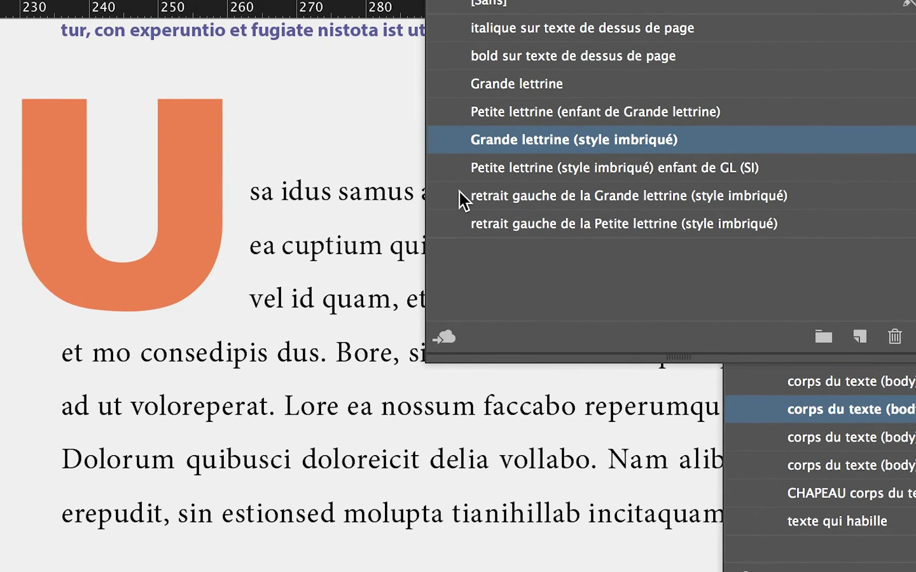
# - In the large drop cap's left-indent style, try tracking values between -450 and -550
pyautogui.click(460, 193)
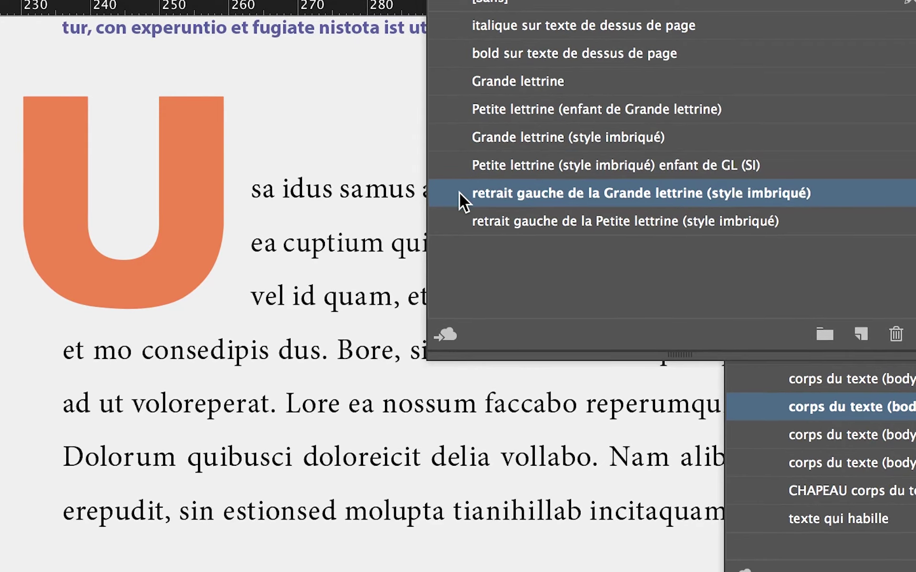
pyautogui.doubleClick(458, 193)
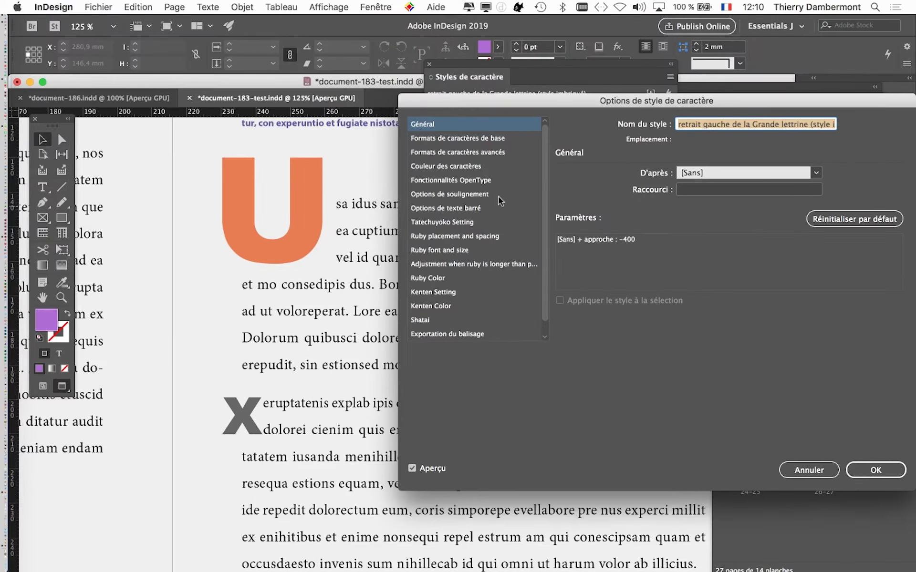
pyautogui.click(467, 138)
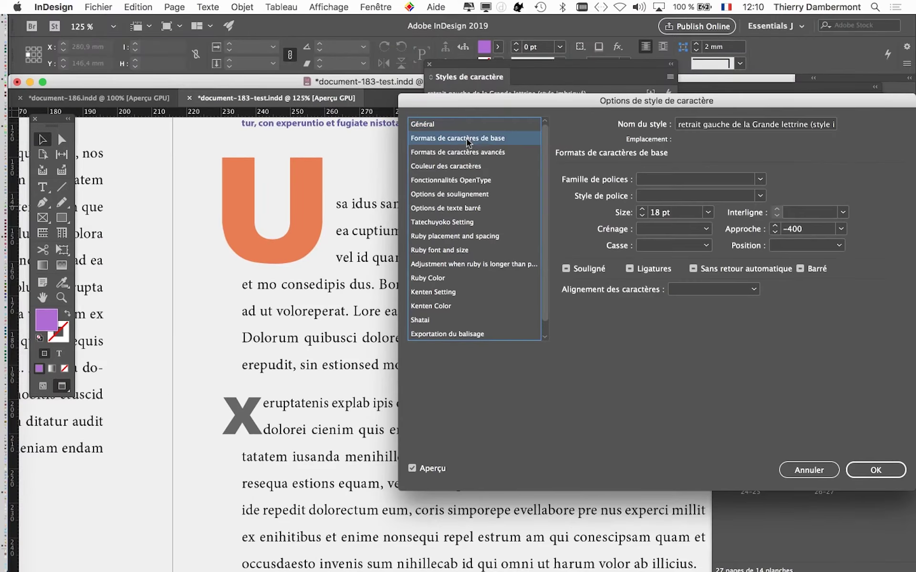
pyautogui.click(775, 233)
pyautogui.click(775, 232)
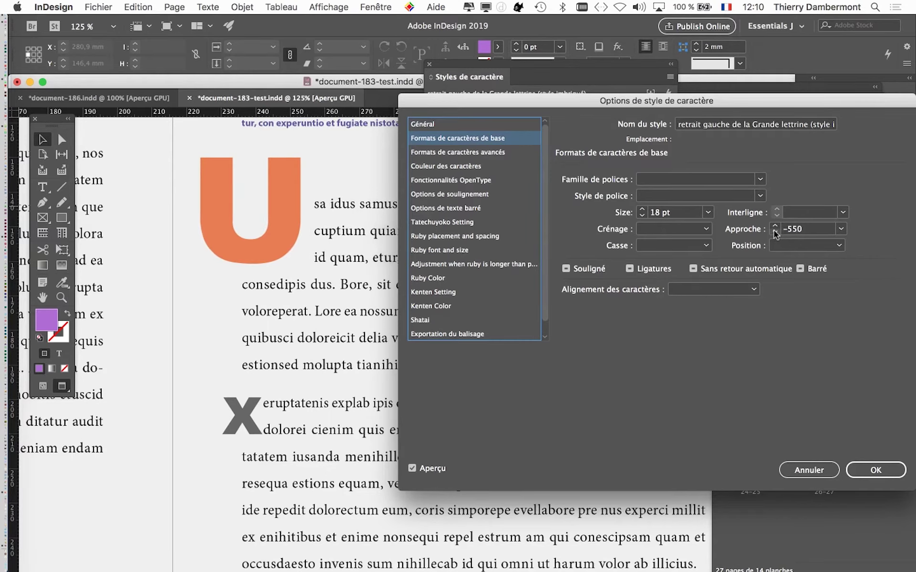
pyautogui.click(775, 232)
pyautogui.click(775, 226)
pyautogui.click(775, 227)
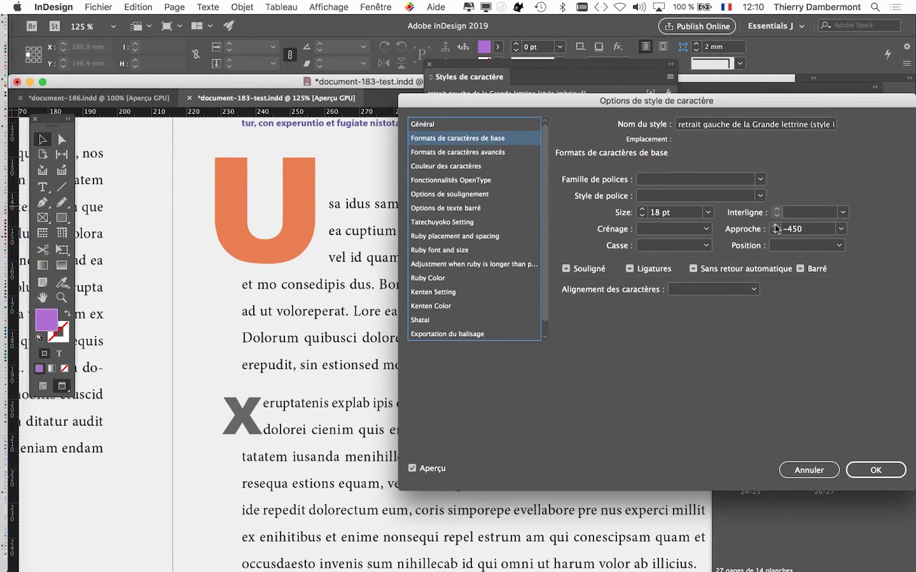
pyautogui.click(775, 232)
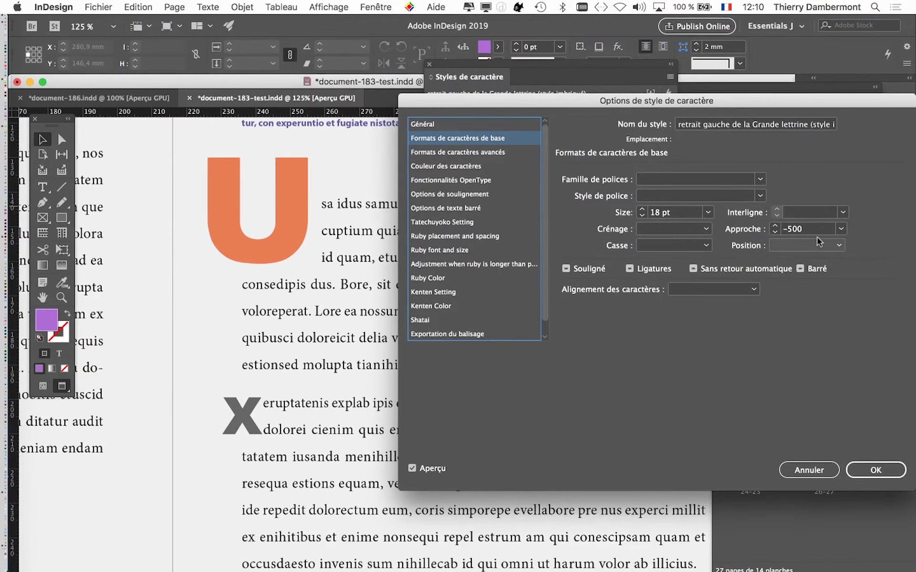
# - Adjust the tracking between -550 and -300, settling on -475
pyautogui.click(775, 232)
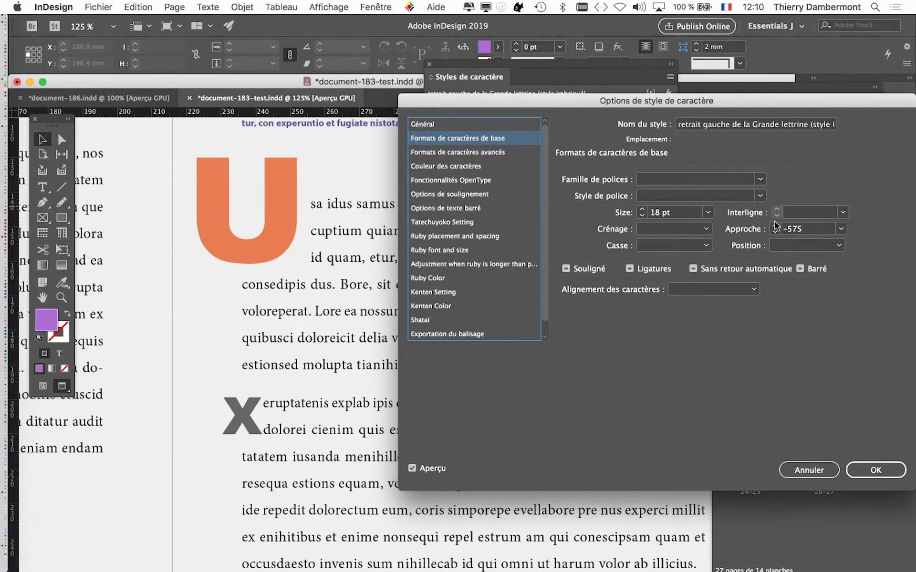
pyautogui.click(774, 231)
pyautogui.click(775, 227)
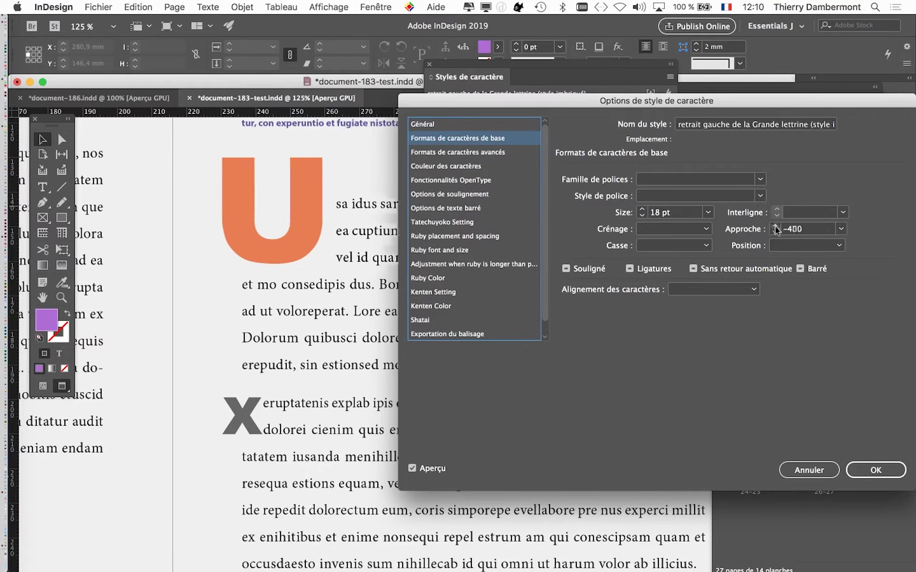
pyautogui.click(775, 227)
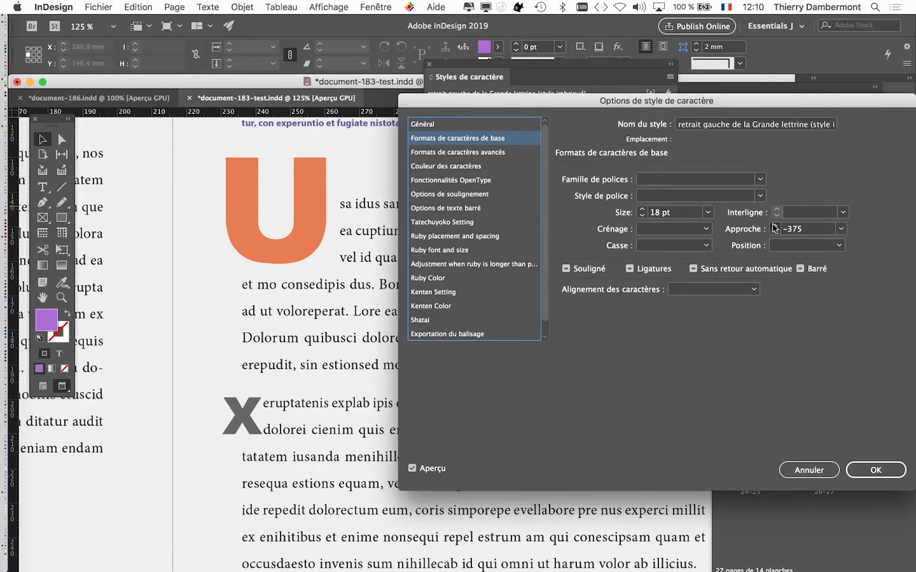
pyautogui.click(775, 226)
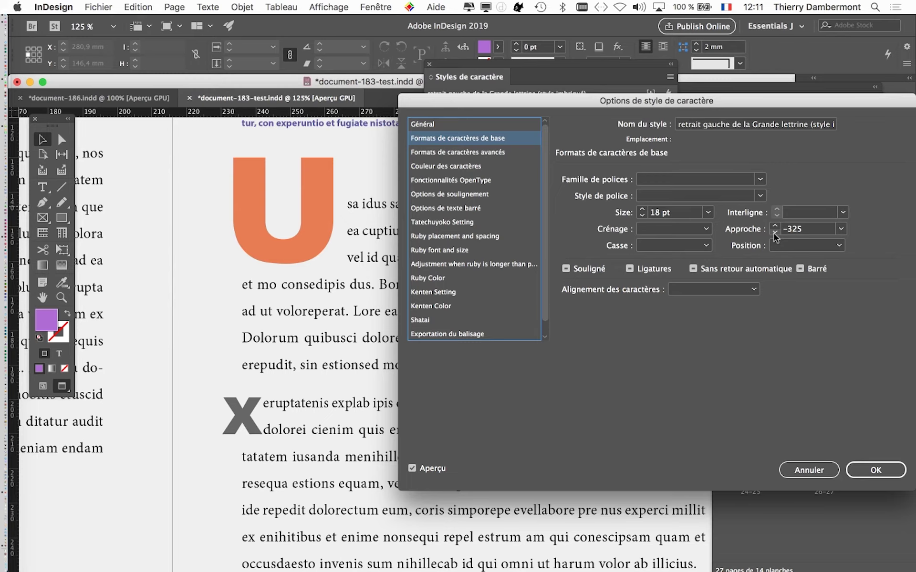
pyautogui.click(773, 233)
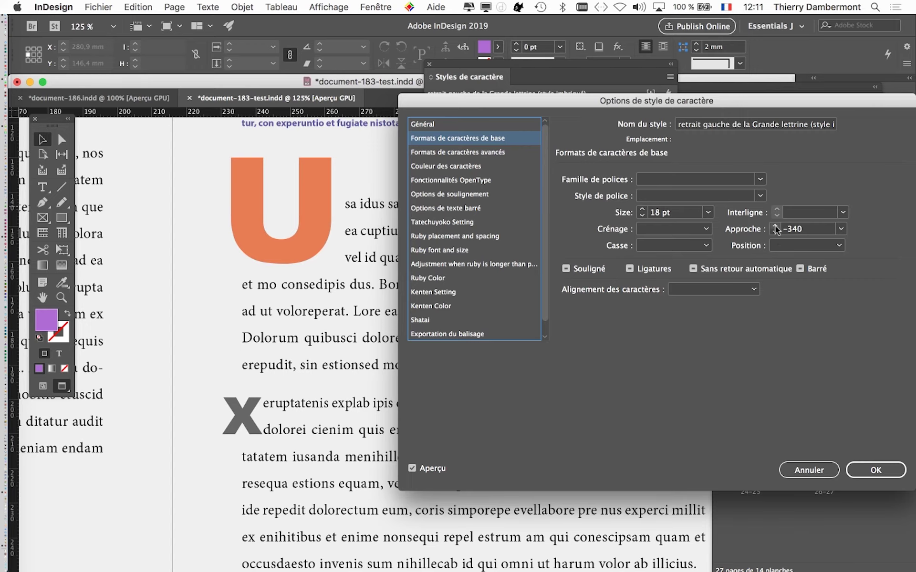
pyautogui.click(775, 226)
pyautogui.click(775, 233)
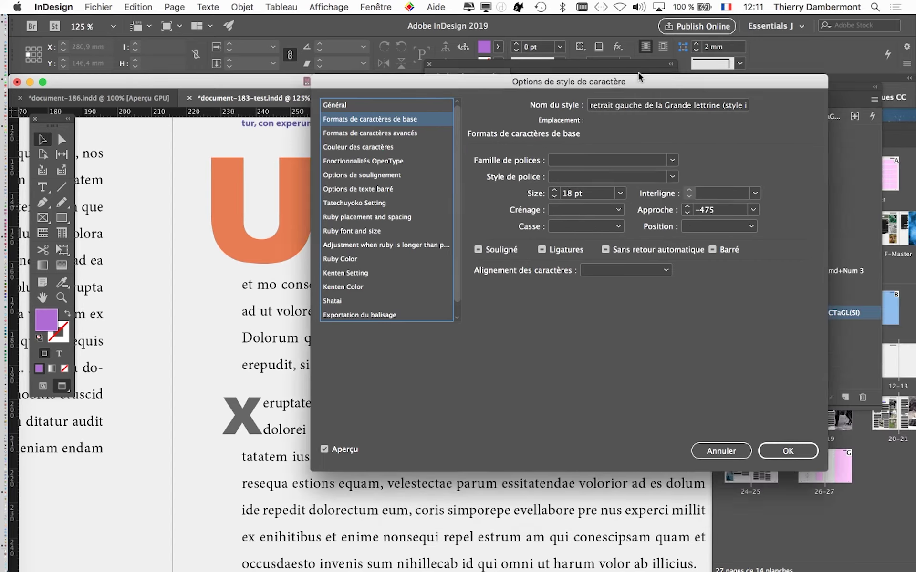
# - Confirm the -475 tracking on the left-indent character style with OK
pyautogui.click(875, 470)
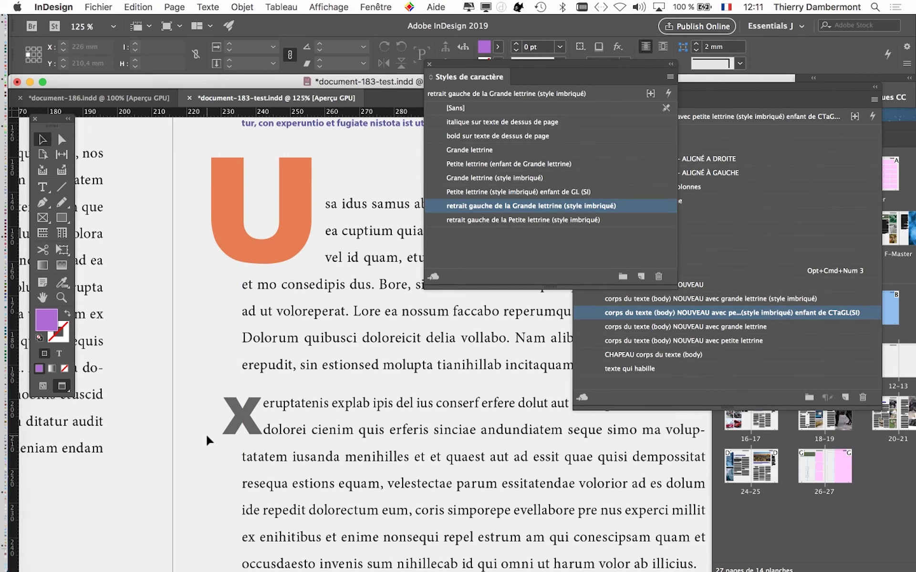